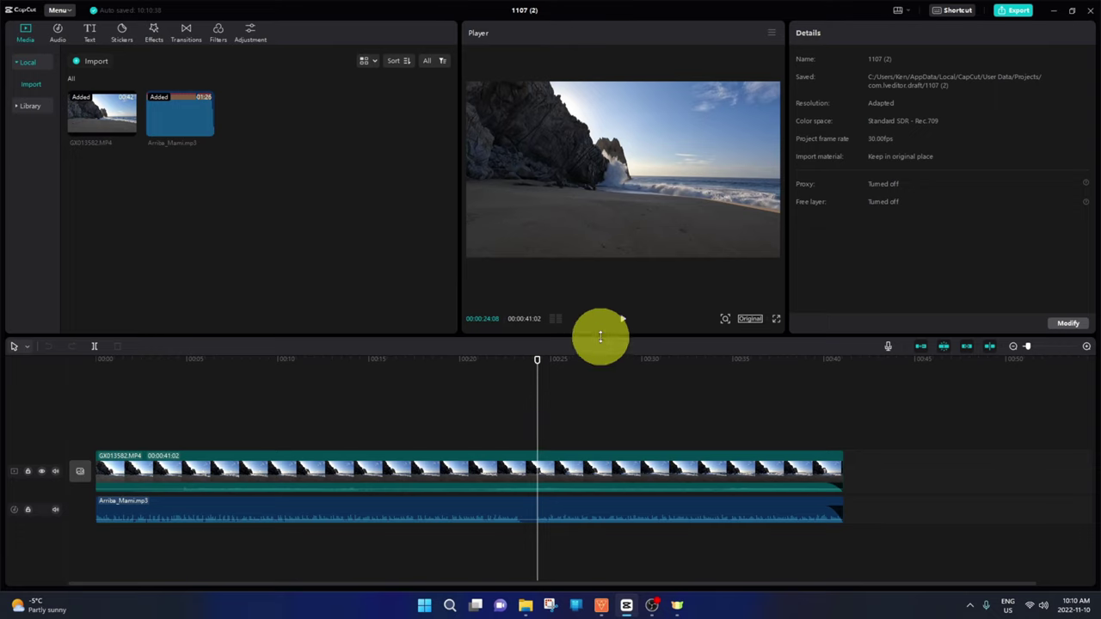
# Play back the project with the beach clip and its music track
pyautogui.click(623, 318)
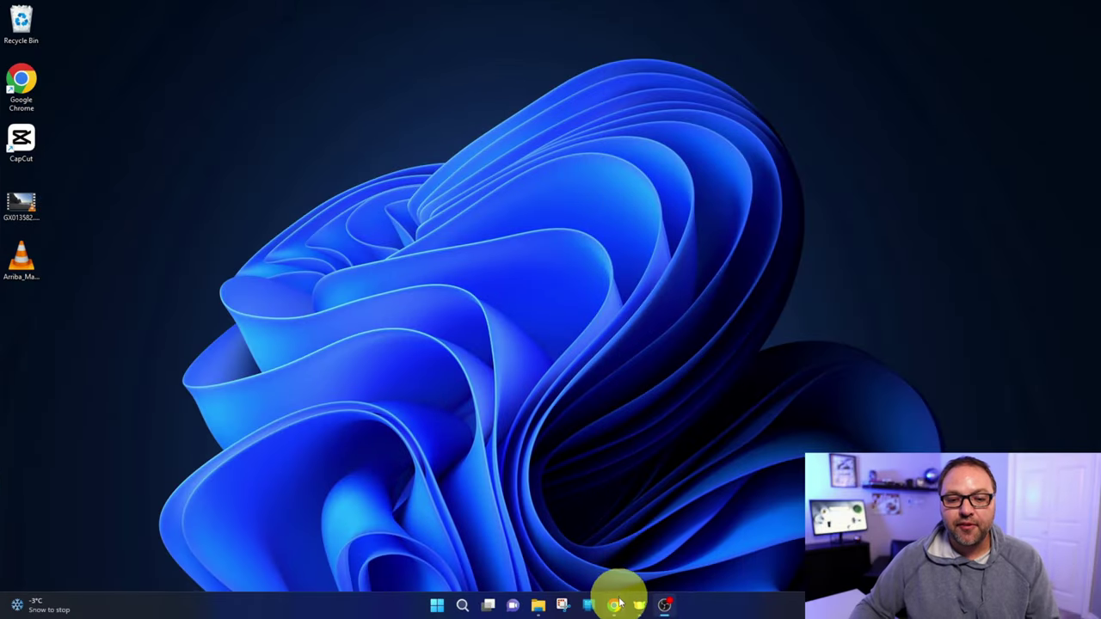
# Switch to Chrome and view the CapCut download page and the YouTube Studio audio library
pyautogui.click(615, 605)
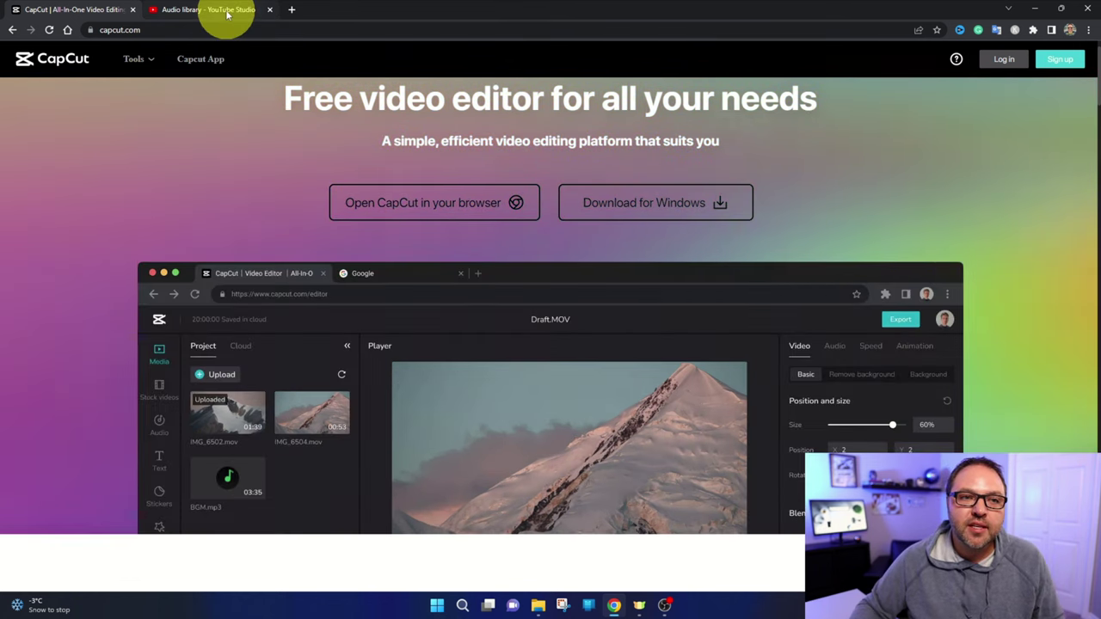
pyautogui.click(225, 11)
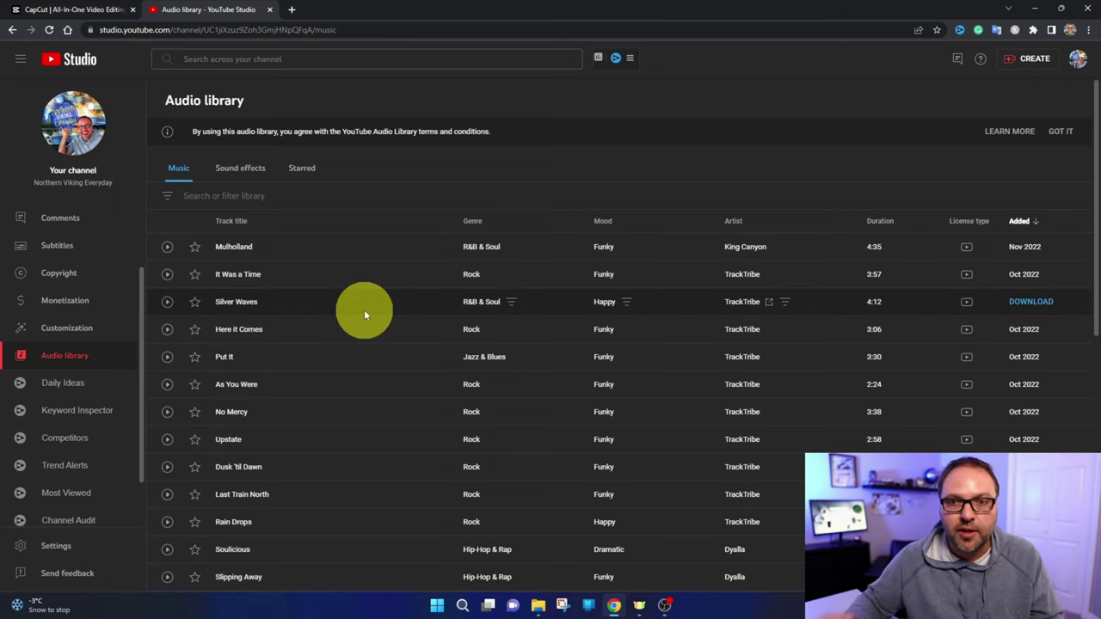
pyautogui.click(1036, 11)
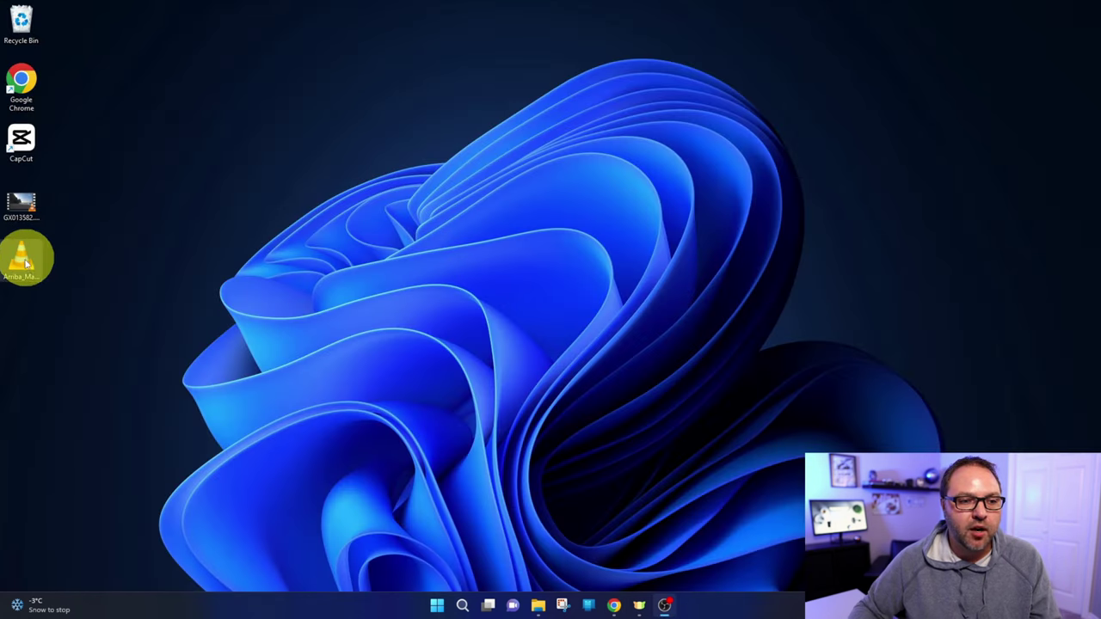
# Play the GX013582.MP4 clip from the desktop in VLC media player and close the player
pyautogui.doubleClick(24, 206)
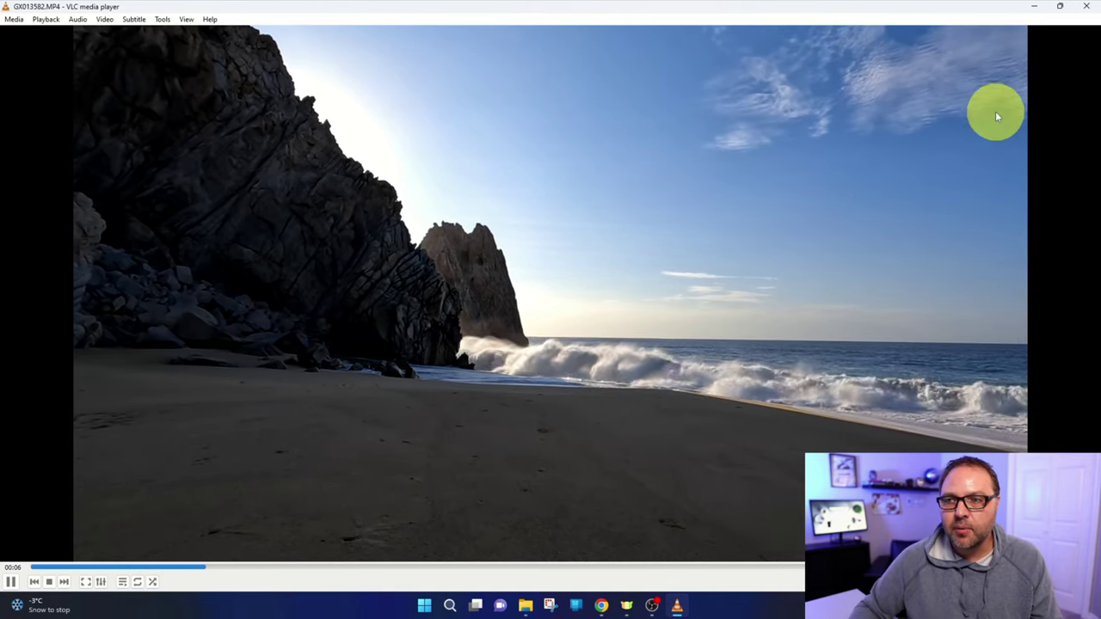
pyautogui.click(1086, 6)
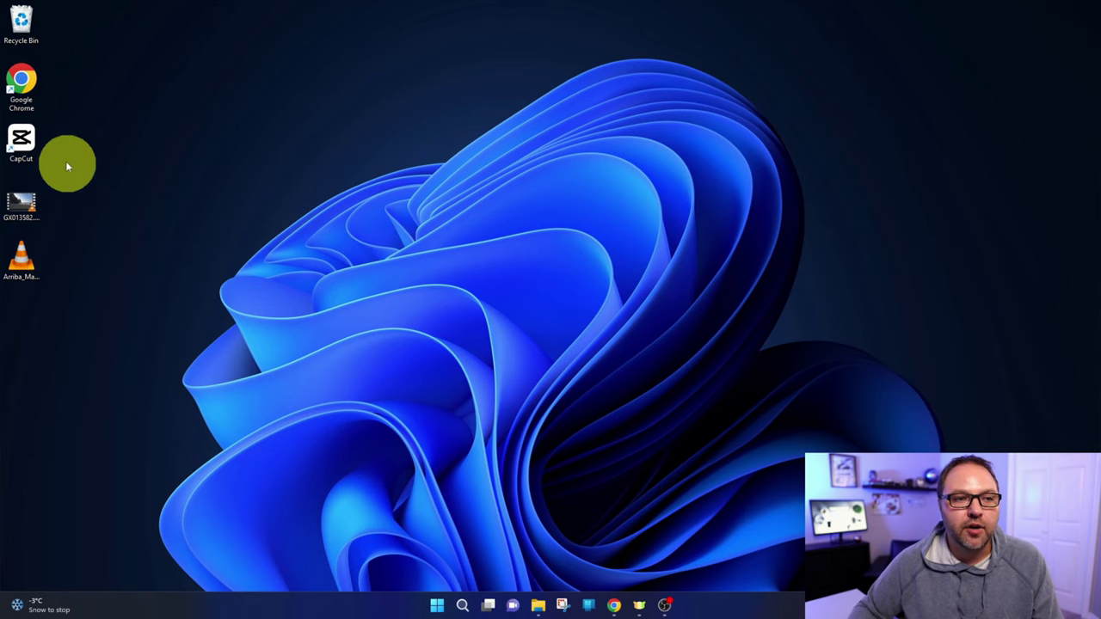
# Launch CapCut from the desktop and start a new project
pyautogui.doubleClick(24, 139)
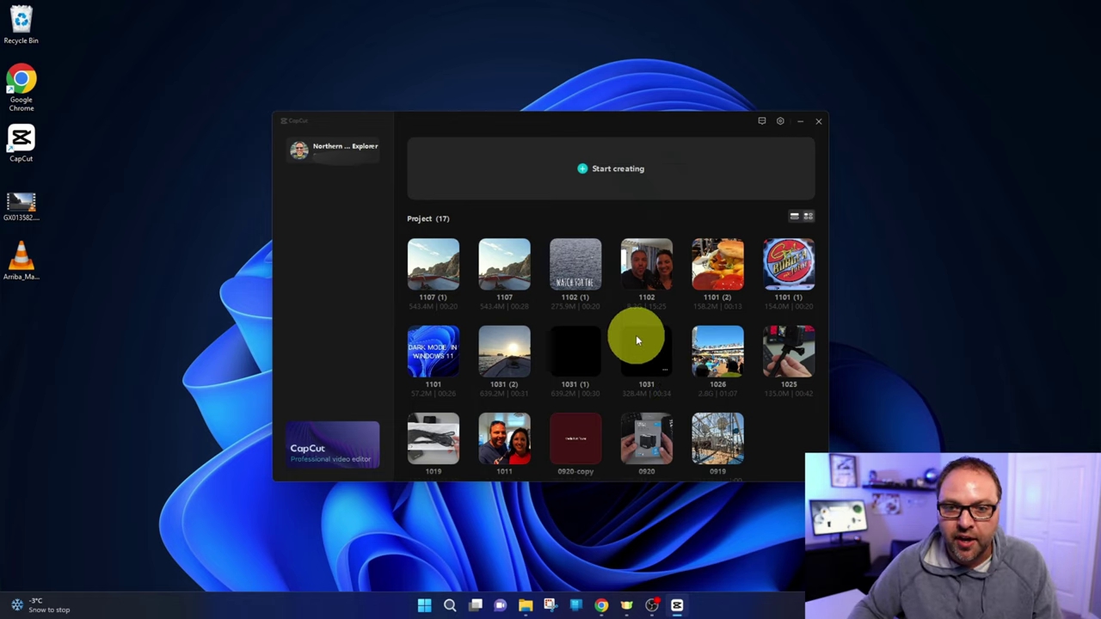
pyautogui.click(618, 169)
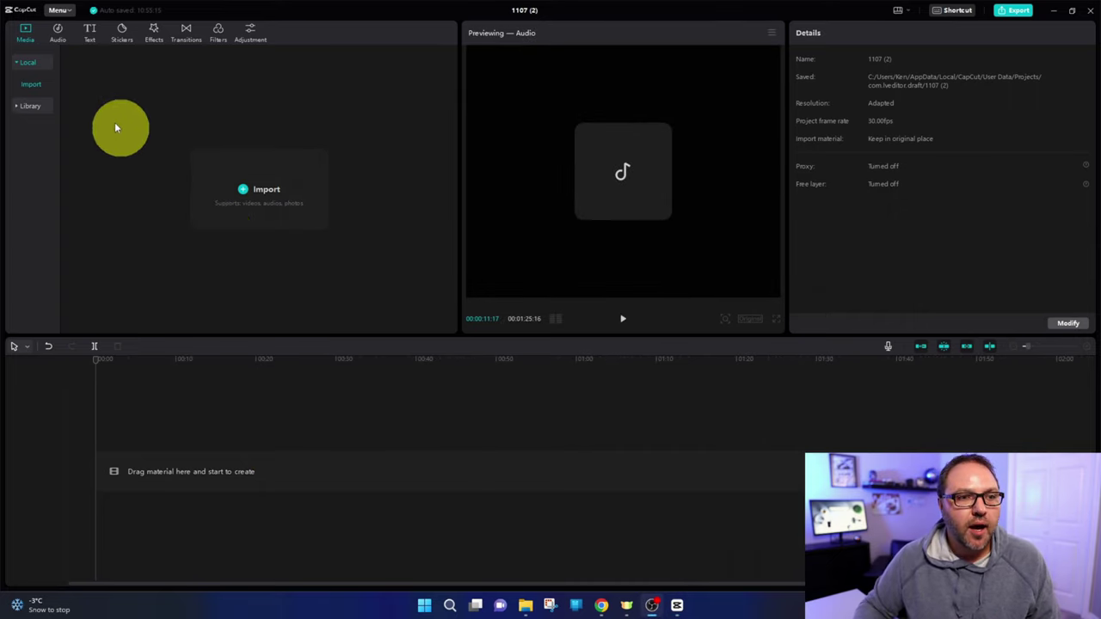
pyautogui.click(27, 37)
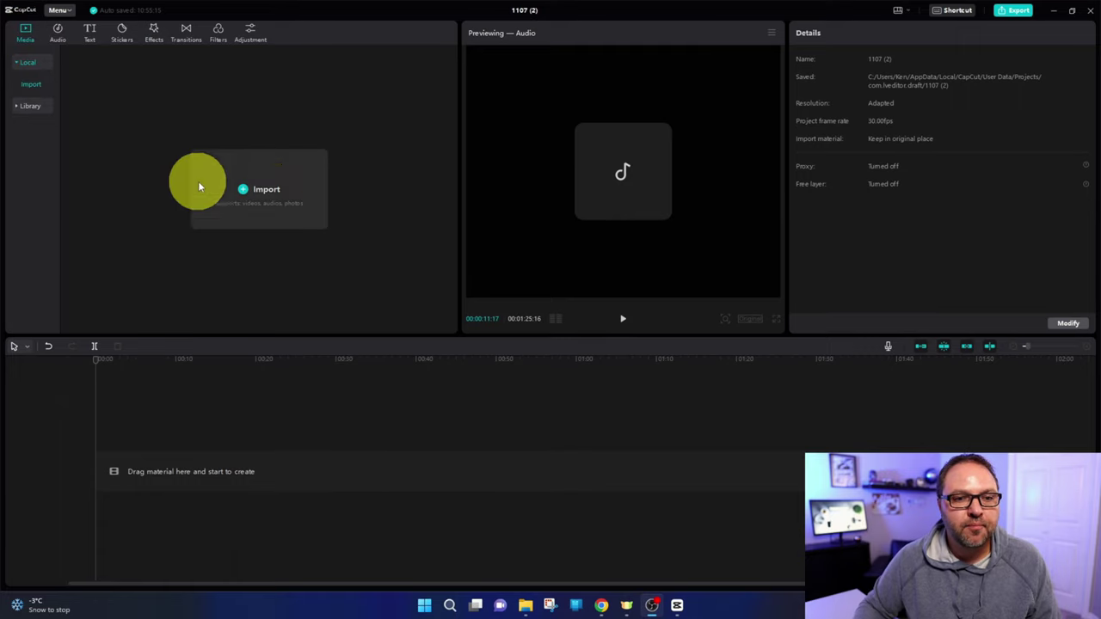
pyautogui.click(277, 194)
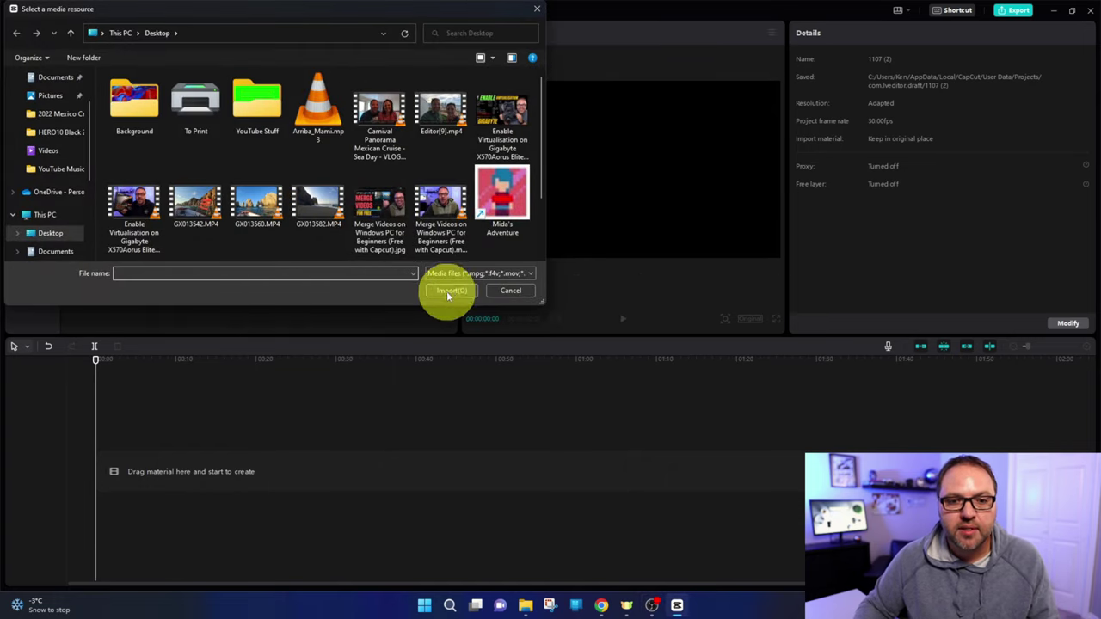
pyautogui.click(320, 121)
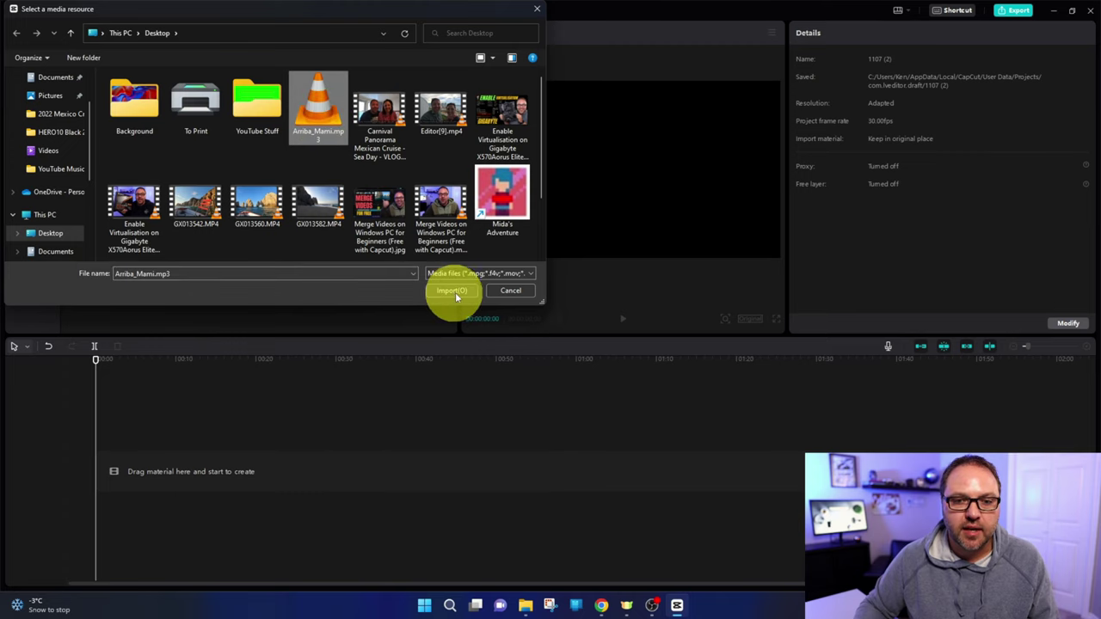
pyautogui.click(537, 10)
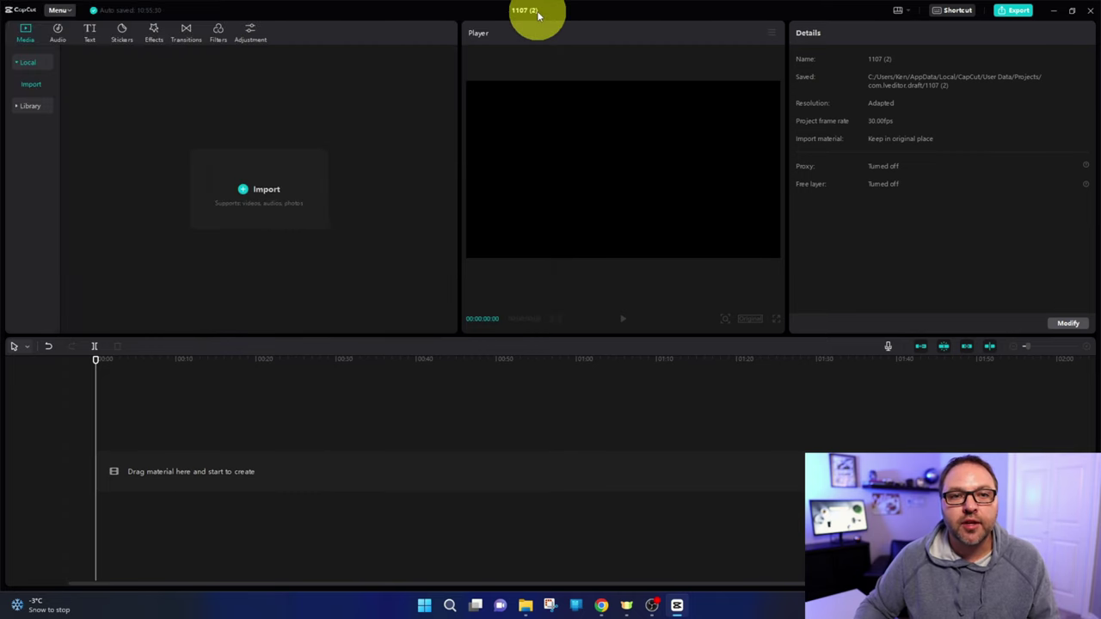
# Import GX013582.MP4 and Arriba_Mami.mp3 from the desktop into the project's local media
pyautogui.moveTo(362, 6); pyautogui.dragTo(553, 52)
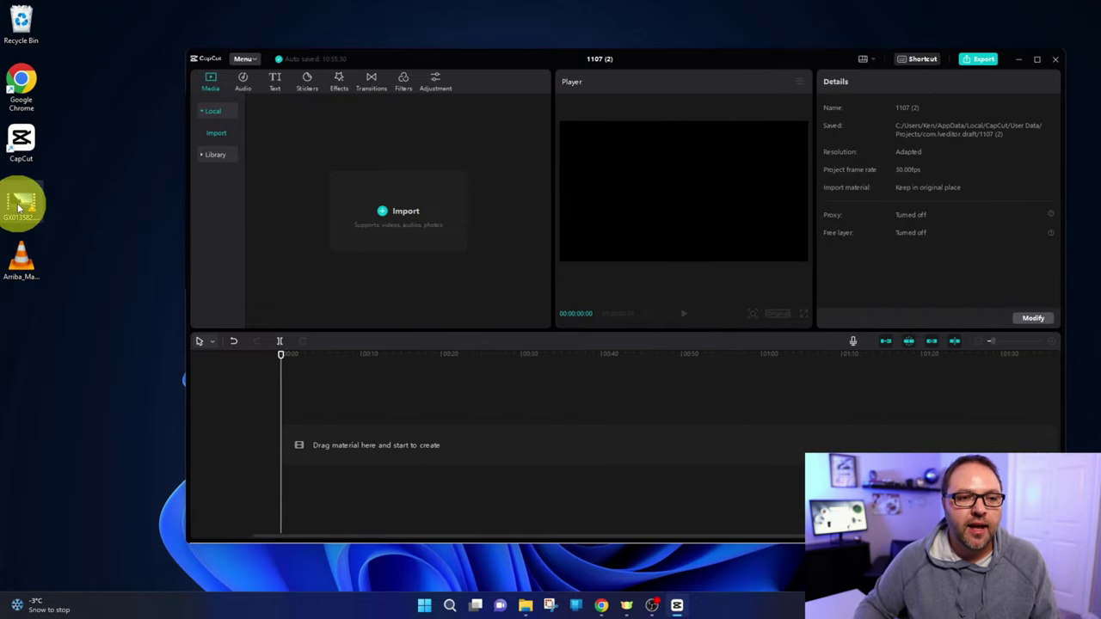
pyautogui.moveTo(19, 207); pyautogui.dragTo(381, 209)
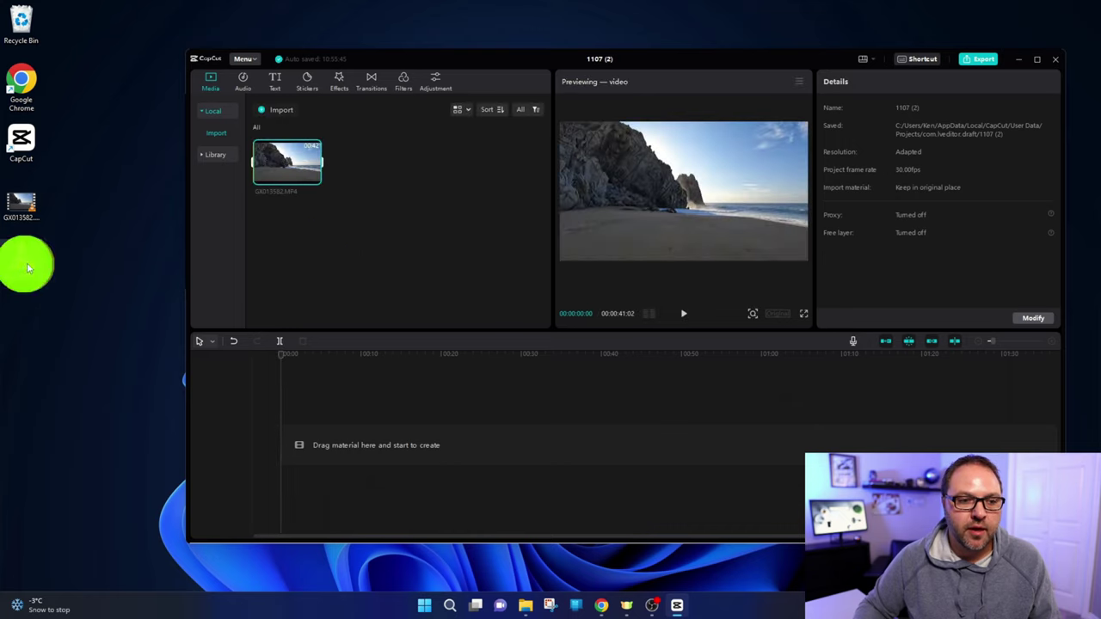
pyautogui.moveTo(25, 266); pyautogui.dragTo(393, 226)
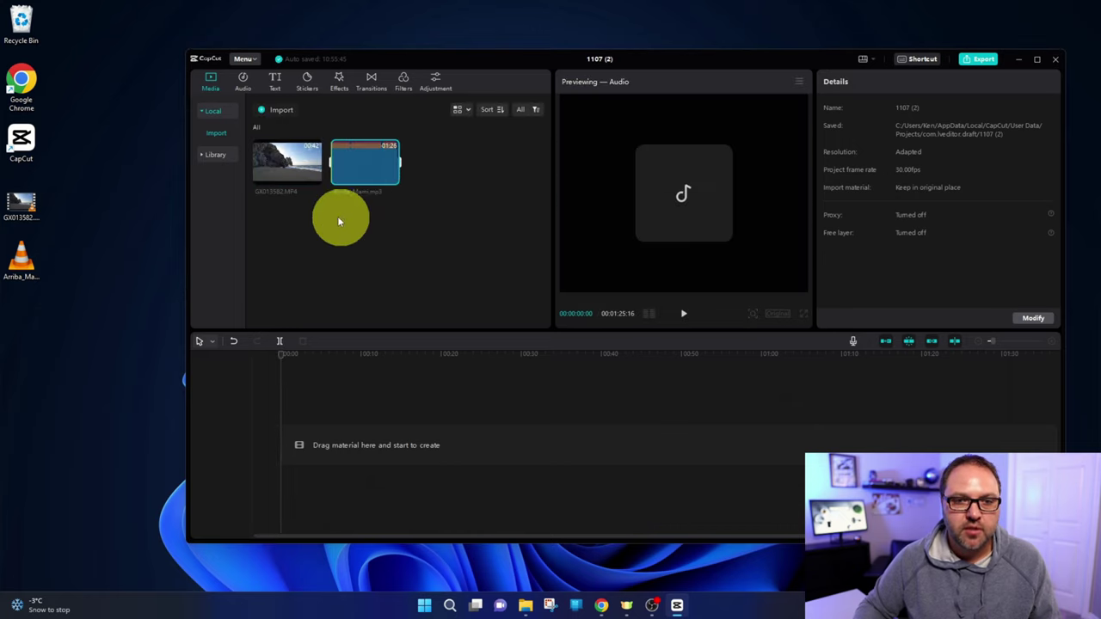
pyautogui.click(1037, 59)
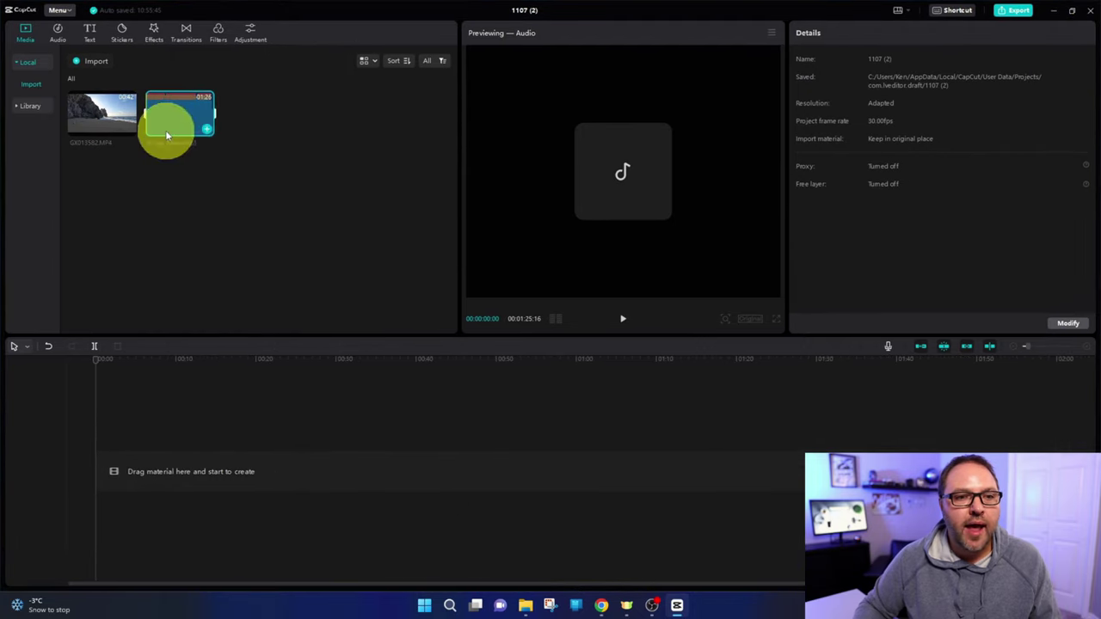
# Place the GX013582.MP4 clip at the start of the timeline and play back its opening seconds
pyautogui.click(204, 210)
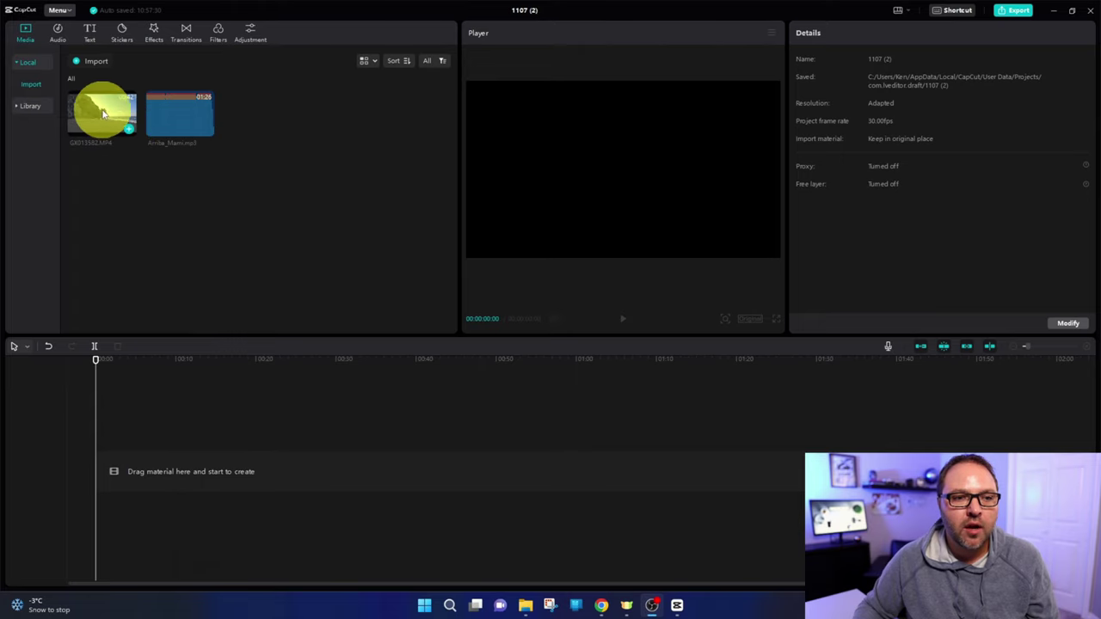
pyautogui.moveTo(96, 109); pyautogui.dragTo(108, 472)
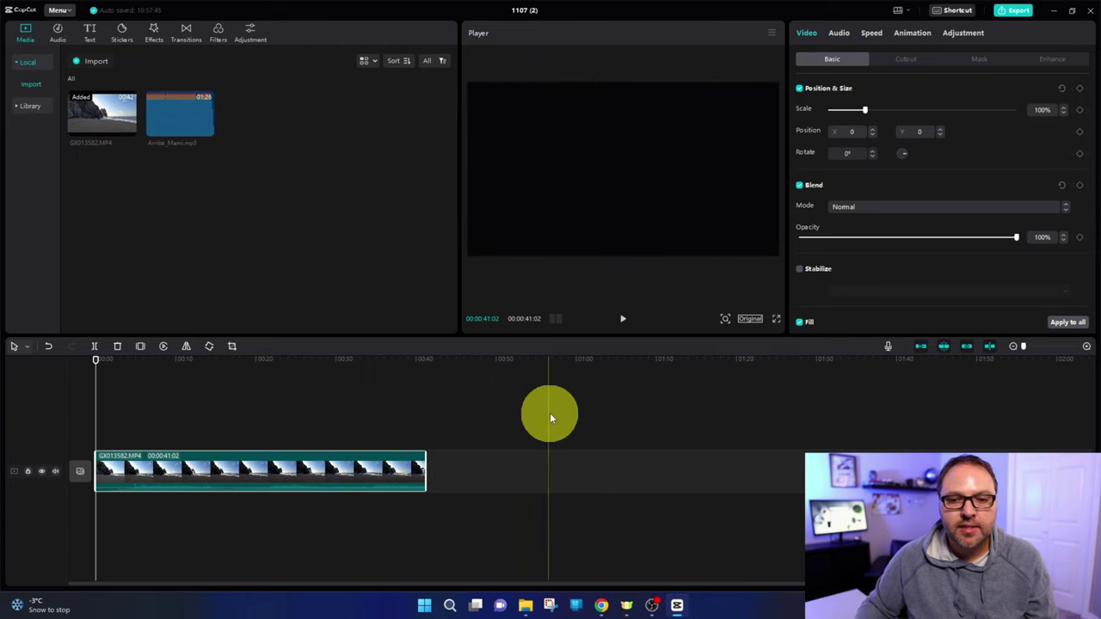
pyautogui.click(626, 323)
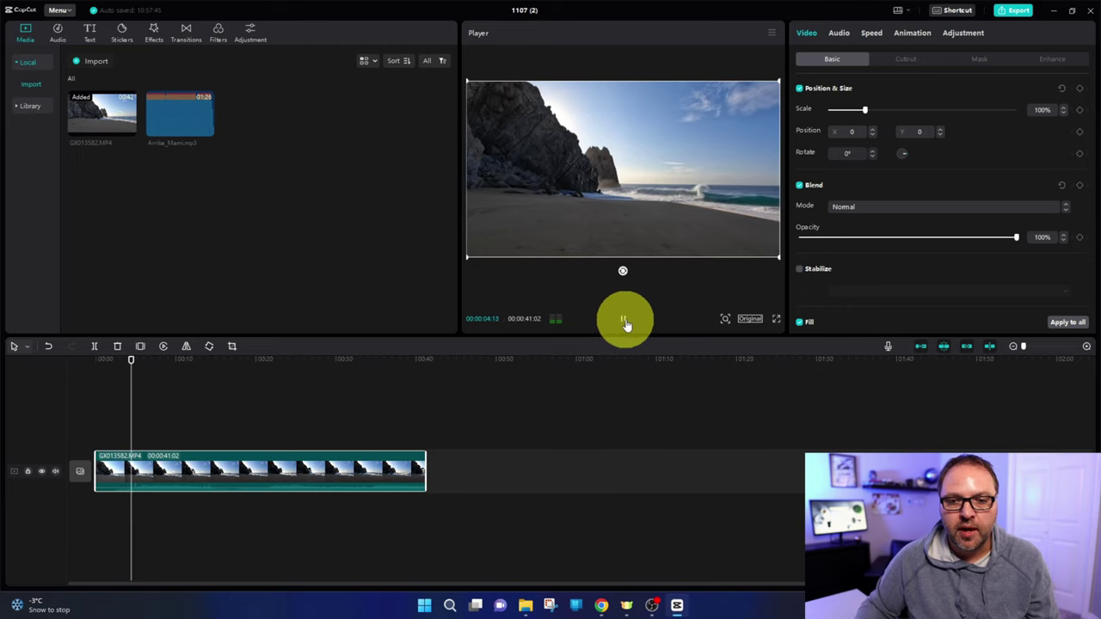
pyautogui.click(625, 320)
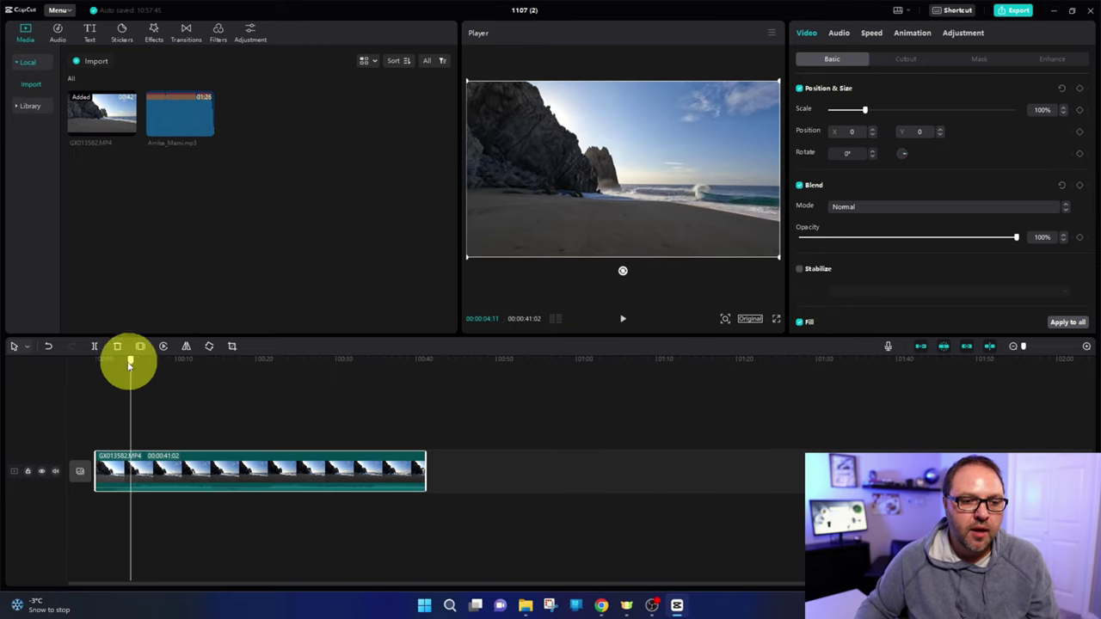
# Add Arriba_Mami.mp3 below the video from the start of the timeline and play both together from the beginning
pyautogui.moveTo(129, 364); pyautogui.dragTo(95, 369)
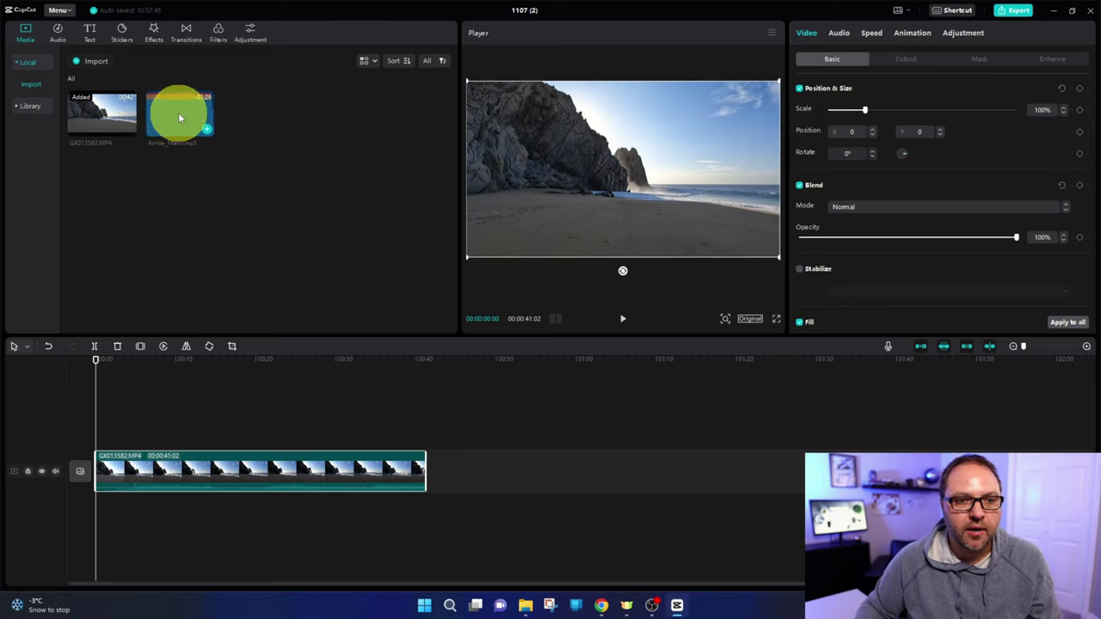
pyautogui.moveTo(178, 111)
pyautogui.mouseDown()
pyautogui.moveTo(197, 169)
pyautogui.moveTo(206, 396)
pyautogui.moveTo(174, 509)
pyautogui.moveTo(144, 516)
pyautogui.moveTo(276, 510)
pyautogui.moveTo(154, 502)
pyautogui.mouseUp()
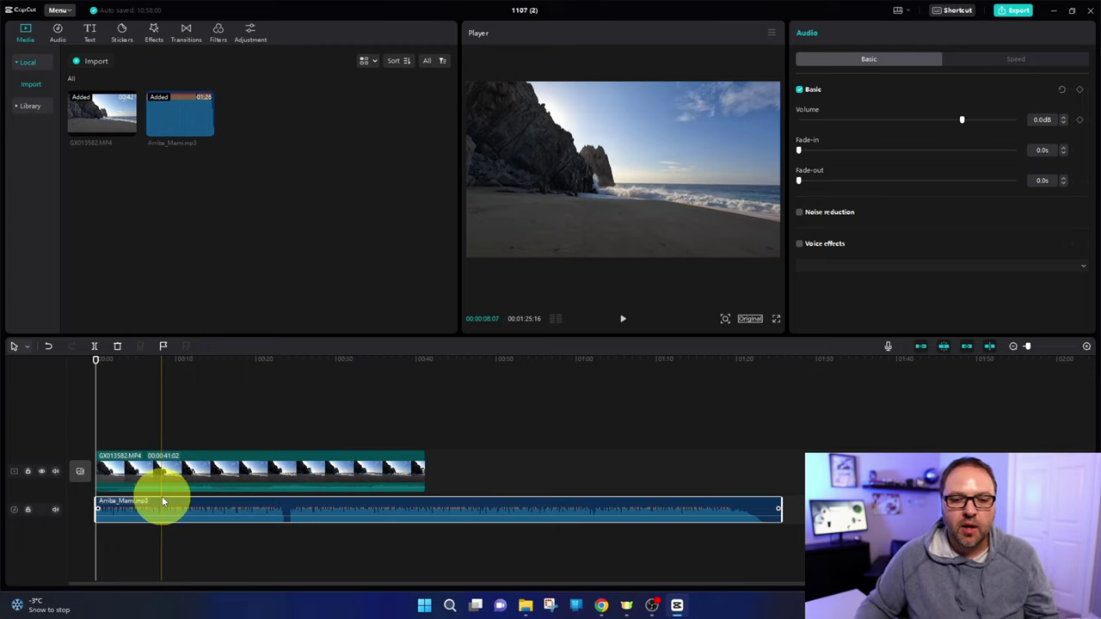
pyautogui.click(210, 486)
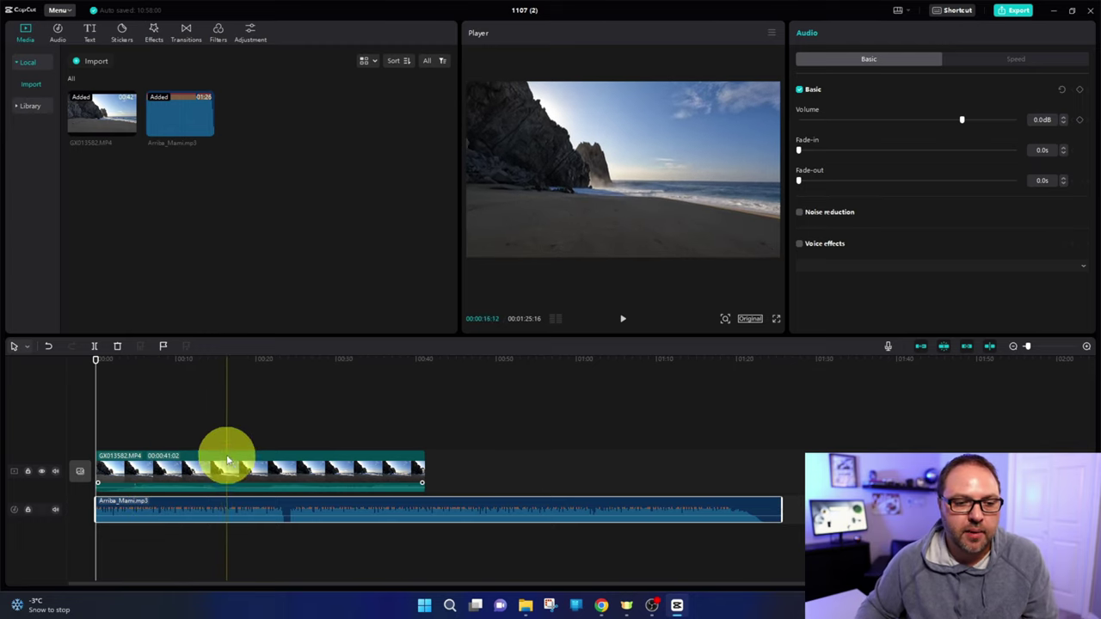
pyautogui.click(171, 402)
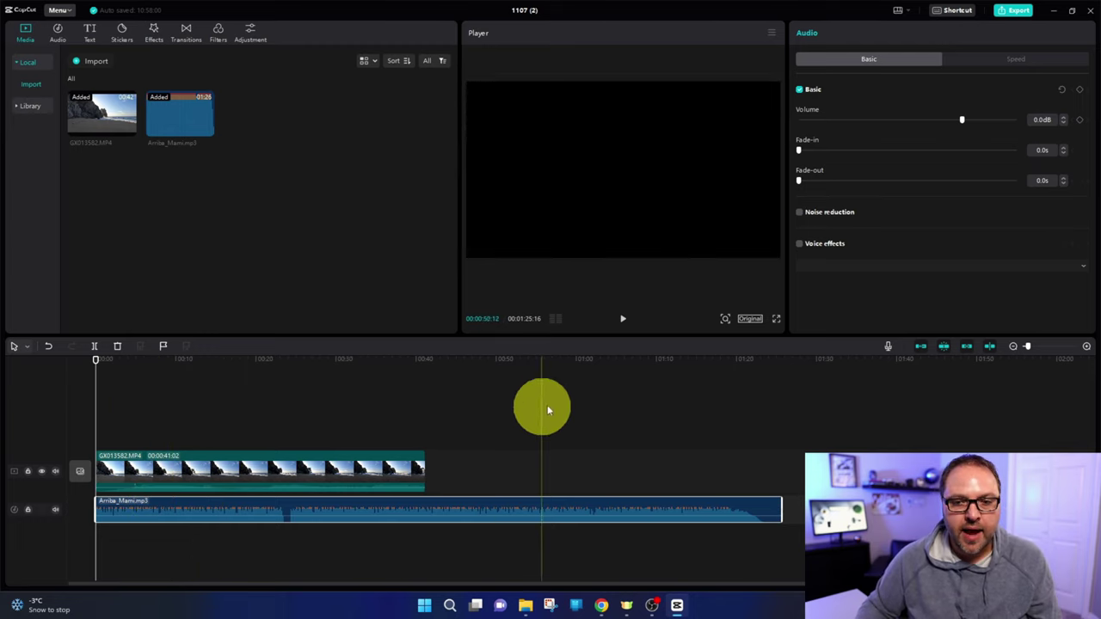
pyautogui.click(623, 322)
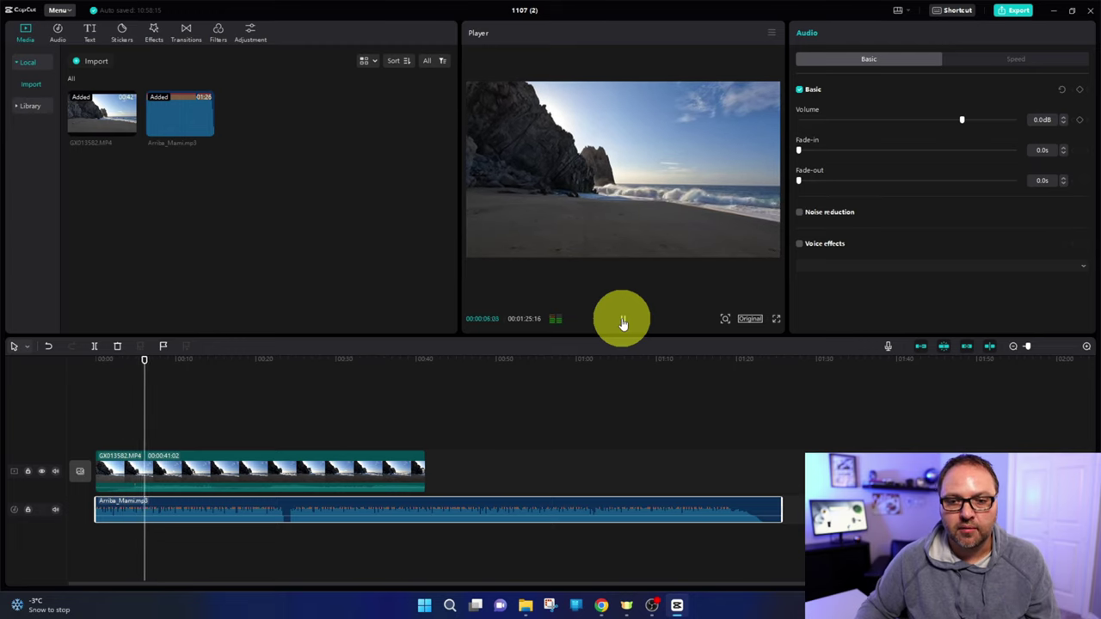
pyautogui.click(623, 322)
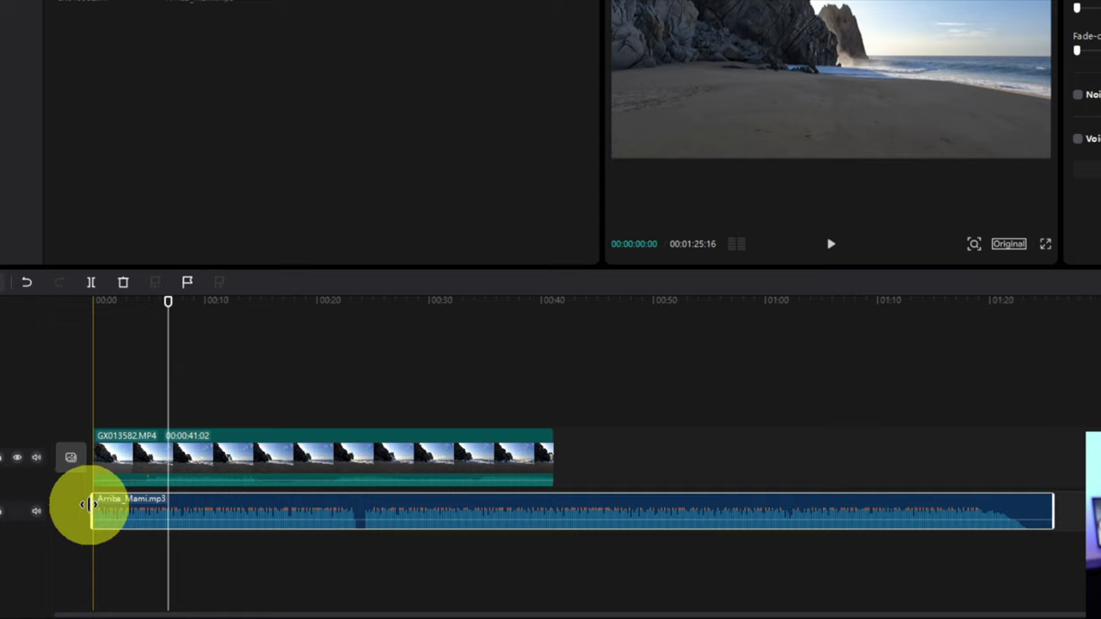
# Trim the end of the Arriba_Mami.mp3 clip to the end of the video at 00:00:41:02
pyautogui.moveTo(90, 505)
pyautogui.mouseDown()
pyautogui.moveTo(443, 508)
pyautogui.moveTo(86, 516)
pyautogui.mouseUp()
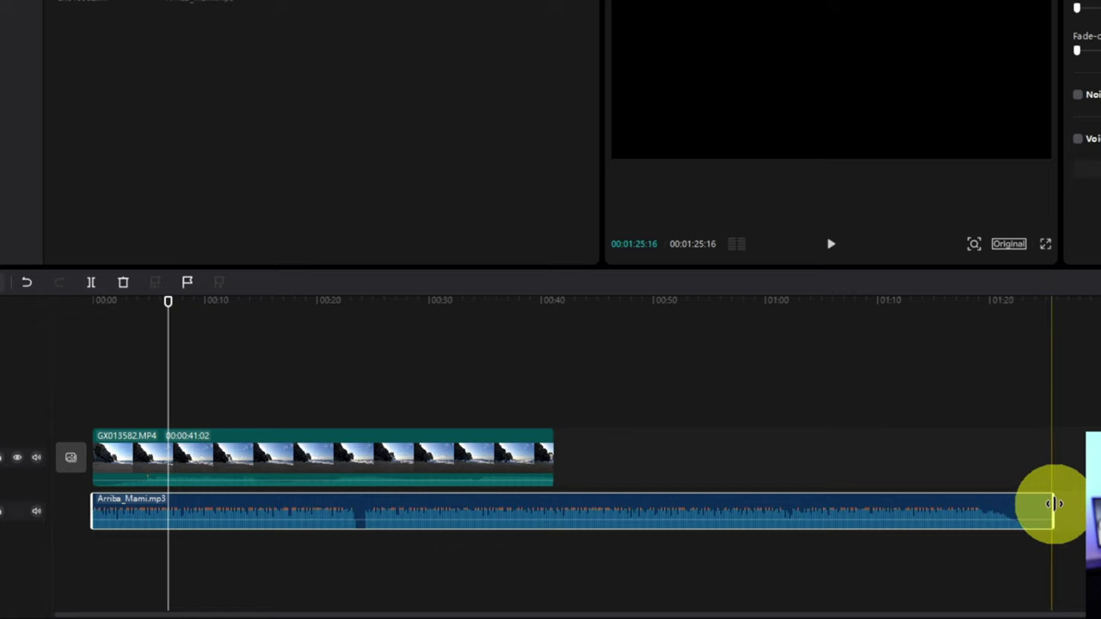
pyautogui.moveTo(1055, 504); pyautogui.dragTo(550, 510)
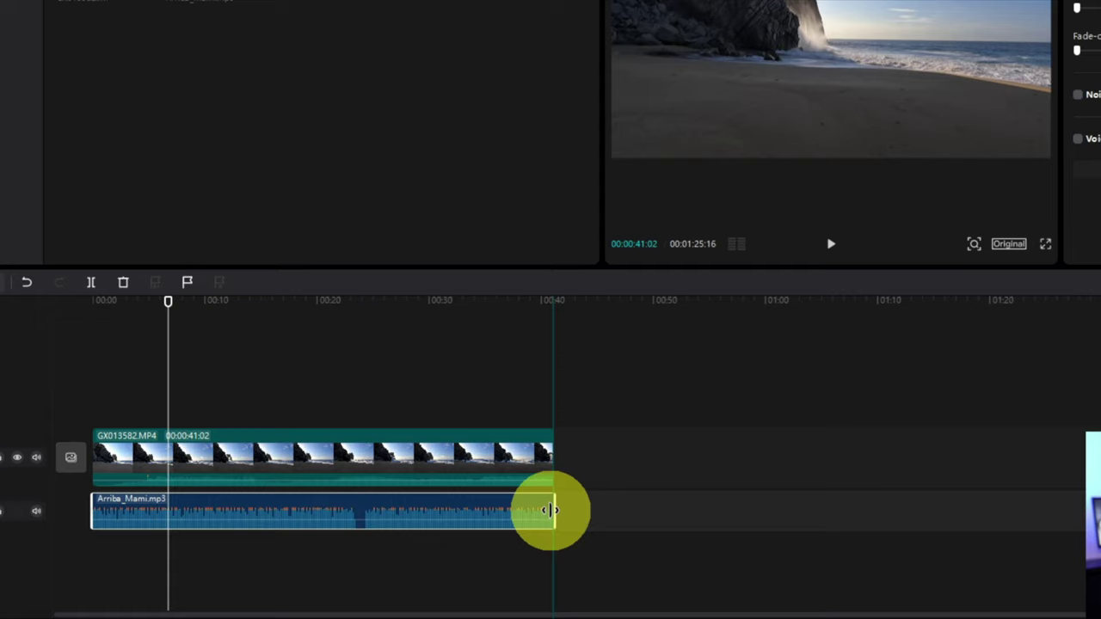
pyautogui.moveTo(551, 510); pyautogui.dragTo(555, 512)
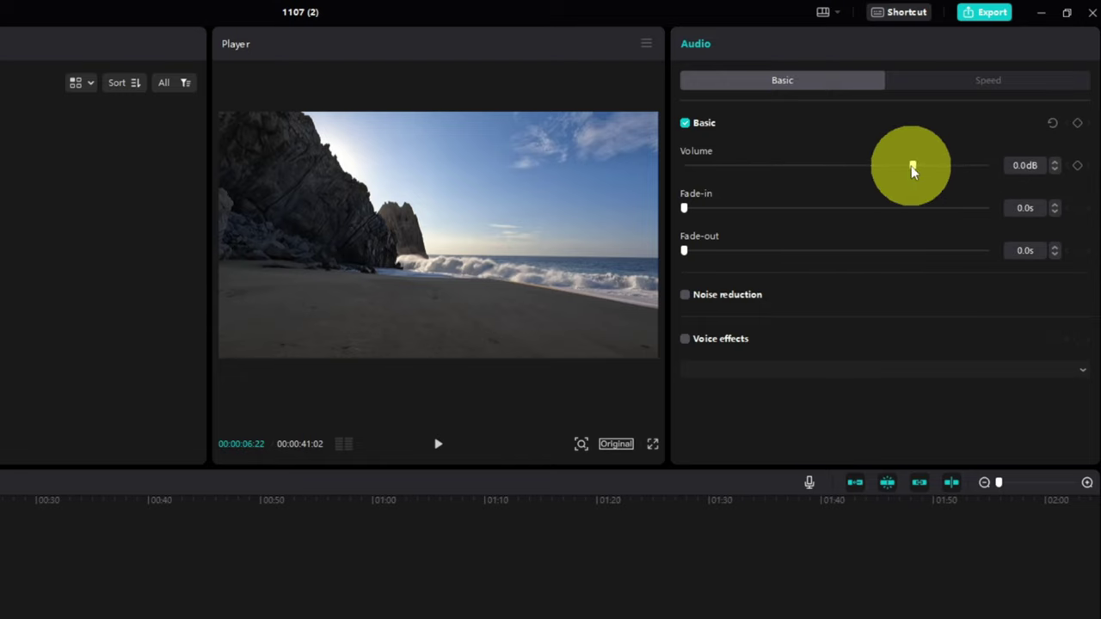
# Set the music clip's volume to -16.0 dB, its fade-in to 0.0 s and its fade-out to 1.0 s
pyautogui.moveTo(912, 166); pyautogui.dragTo(852, 168)
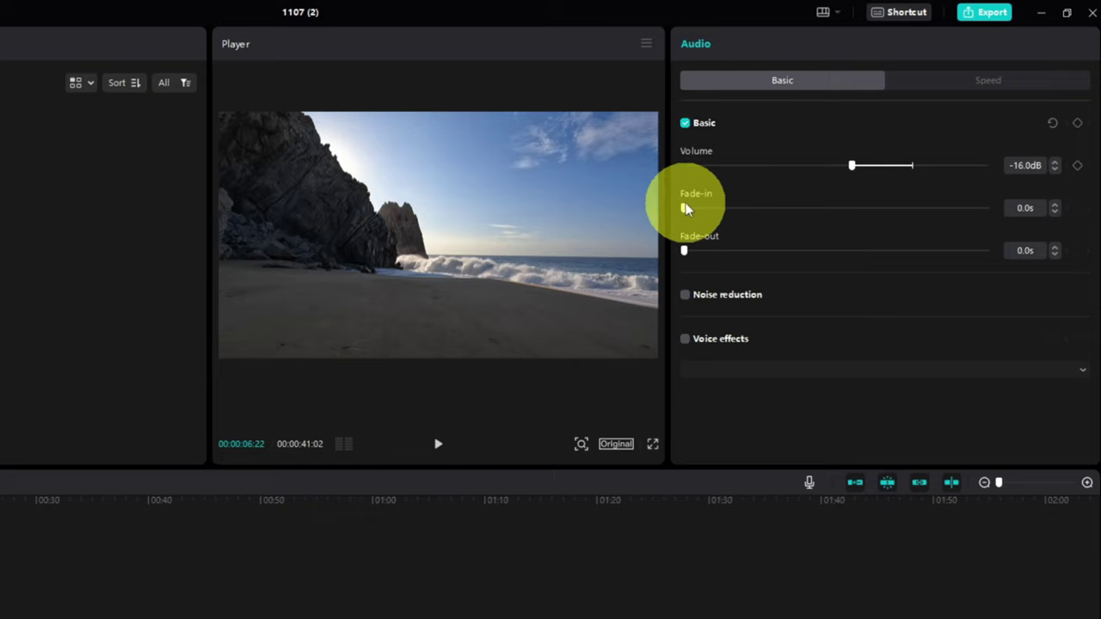
pyautogui.moveTo(685, 211); pyautogui.dragTo(712, 211)
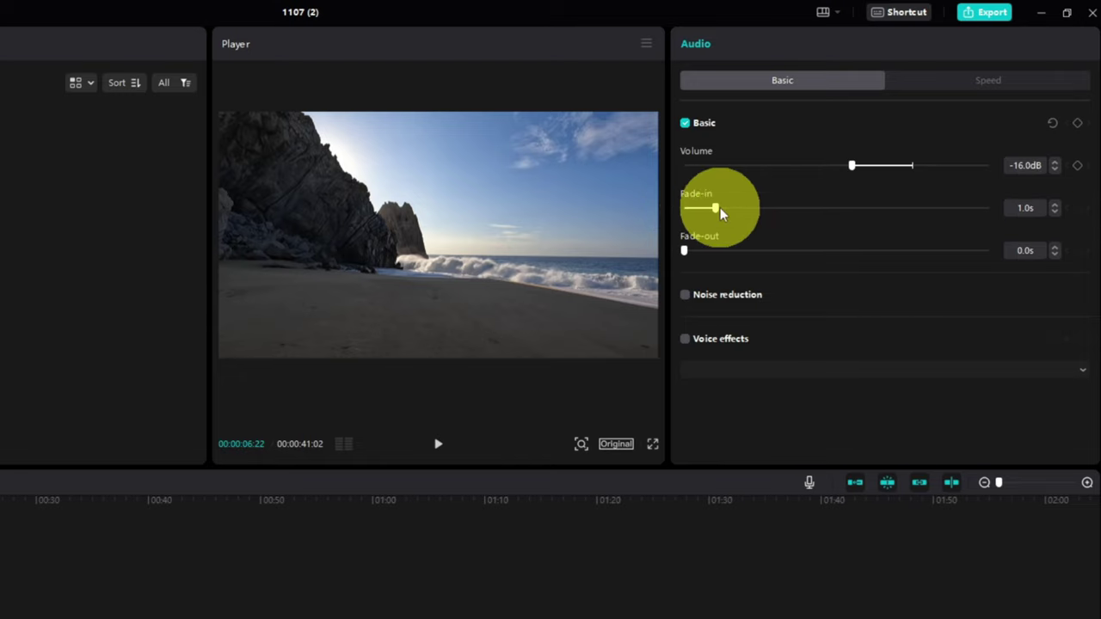
pyautogui.moveTo(716, 207); pyautogui.dragTo(679, 215)
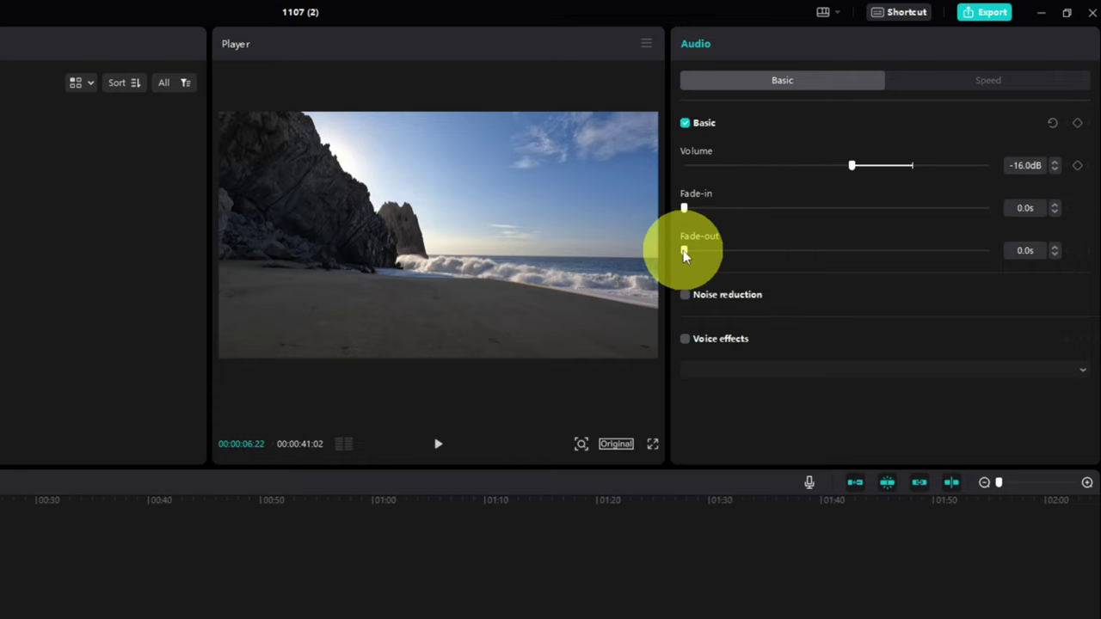
pyautogui.moveTo(684, 253); pyautogui.dragTo(714, 258)
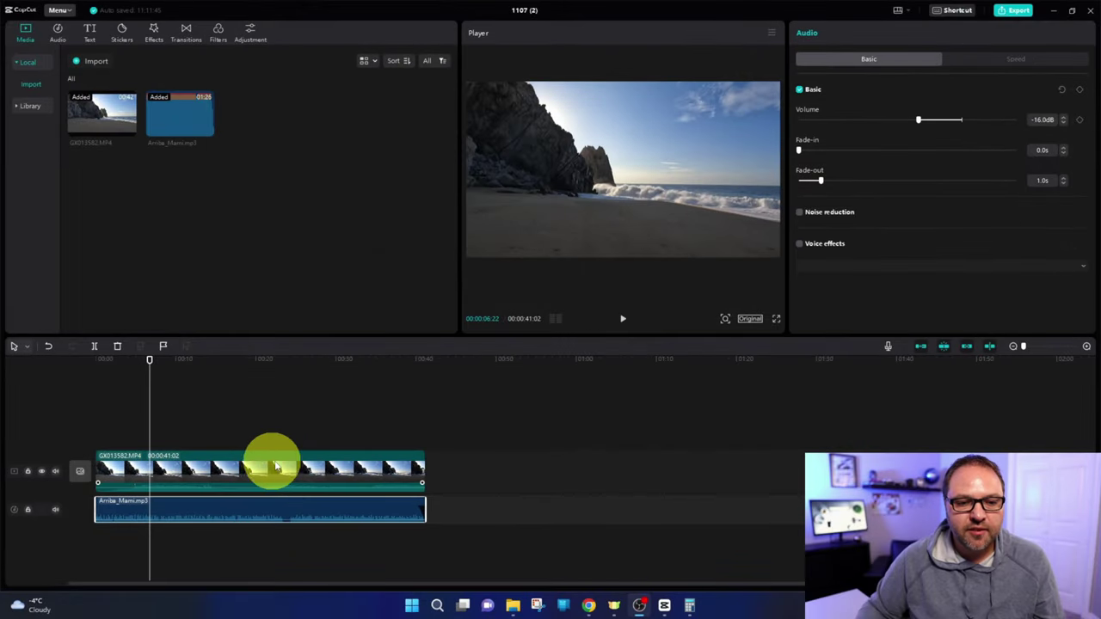
# Select the GX013582.MP4 clip on the timeline and mute the video track's original sound
pyautogui.click(265, 471)
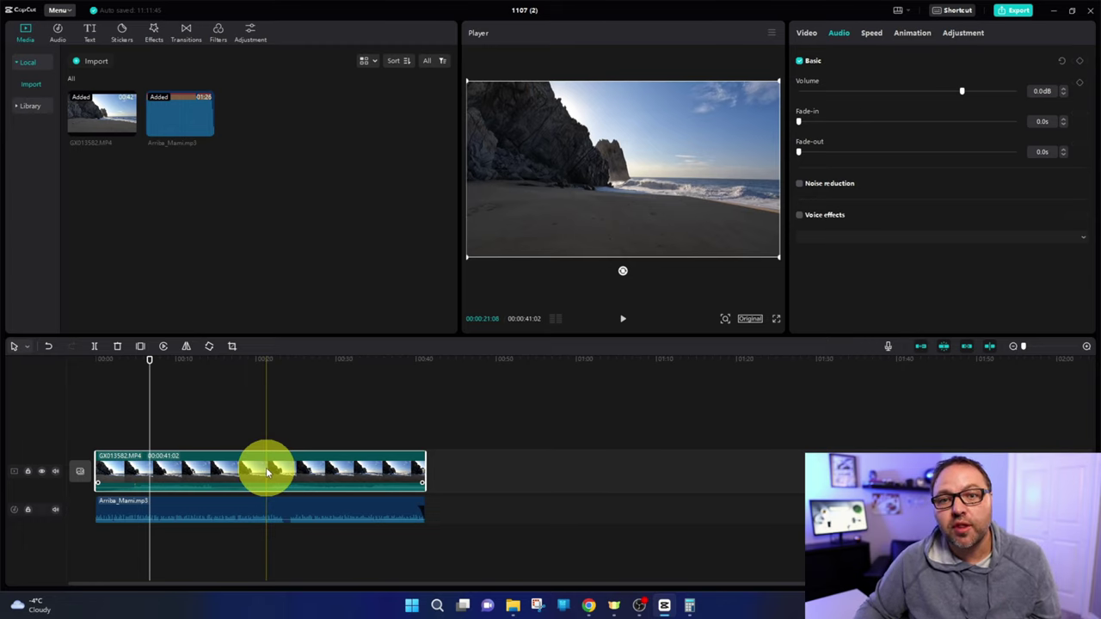
pyautogui.click(57, 469)
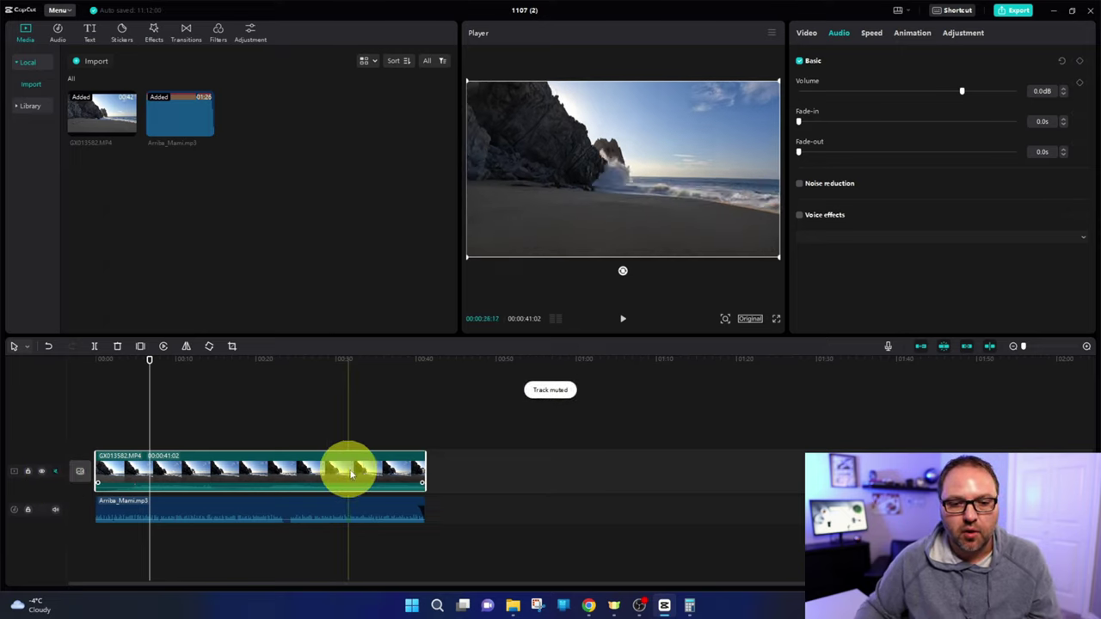
# Unmute the video track's original sound and set the GX013582.MP4 clip's volume to -10.1 dB and its fade-out to 1.0 s
pyautogui.click(56, 472)
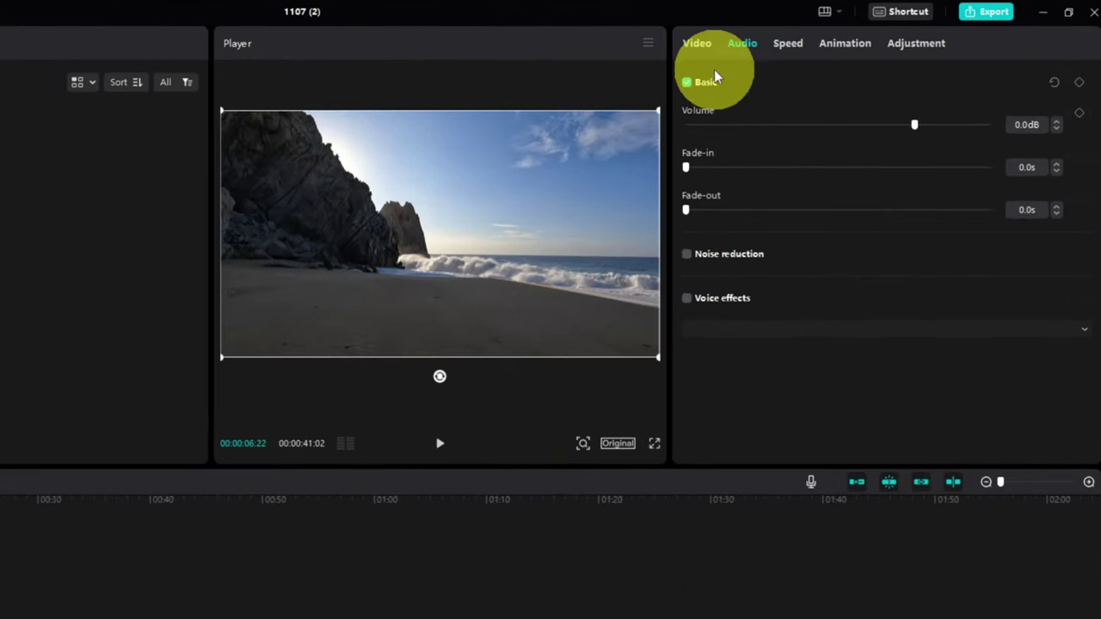
pyautogui.click(697, 45)
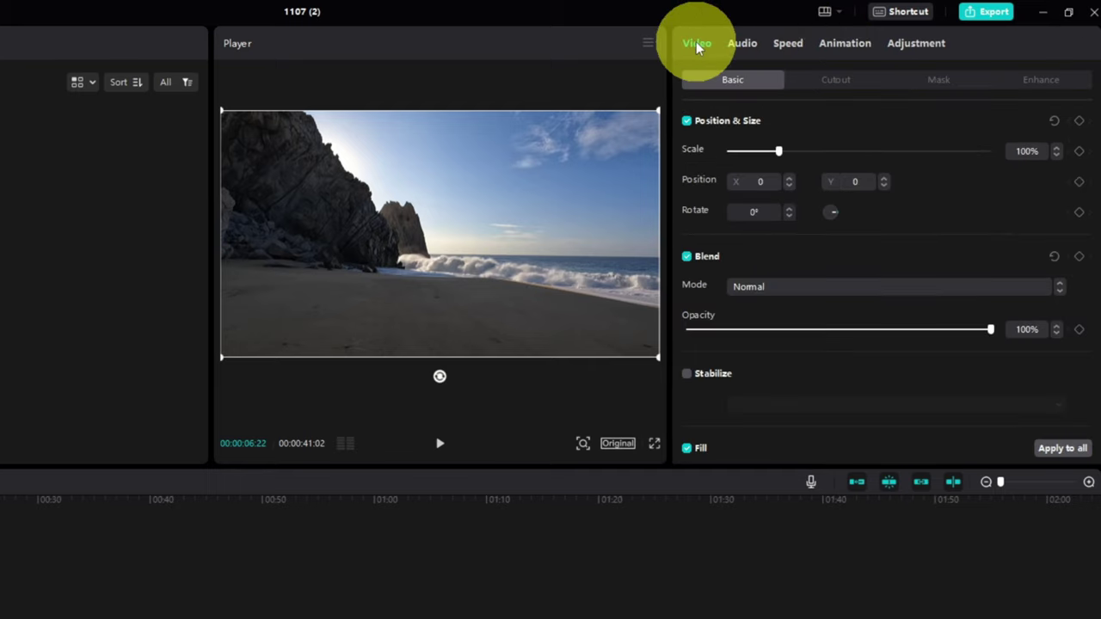
pyautogui.click(745, 44)
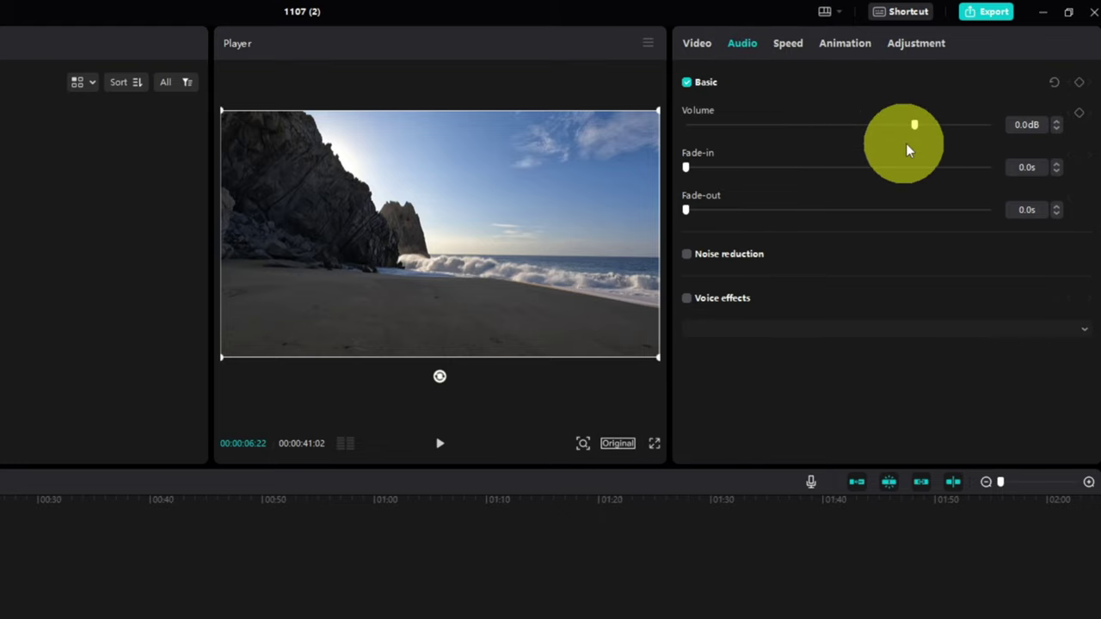
pyautogui.moveTo(917, 126); pyautogui.dragTo(877, 126)
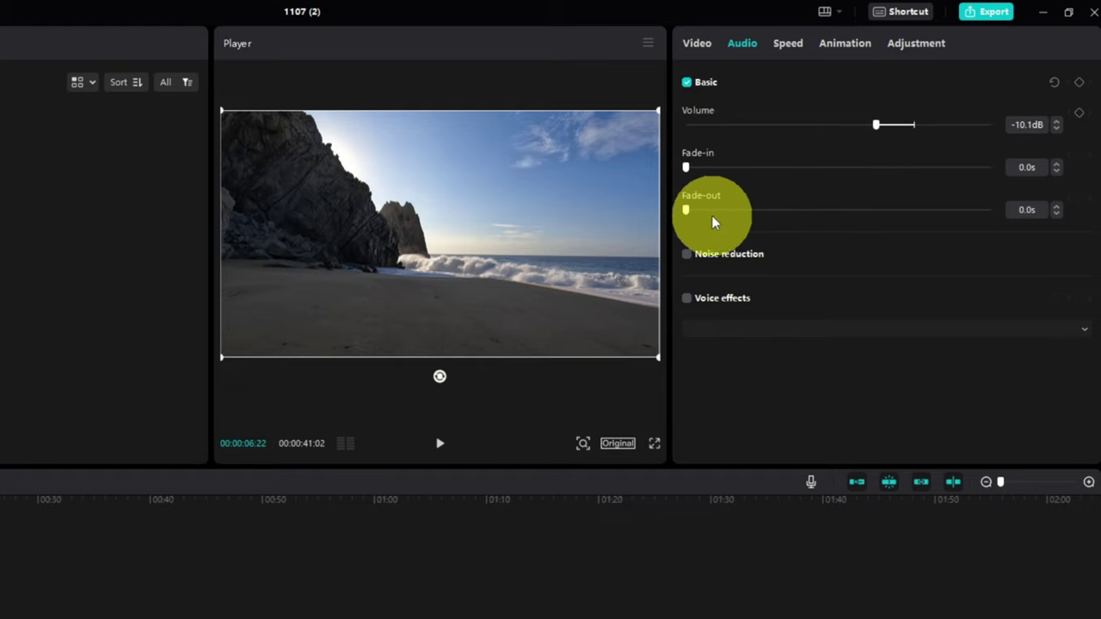
pyautogui.moveTo(686, 214); pyautogui.dragTo(715, 208)
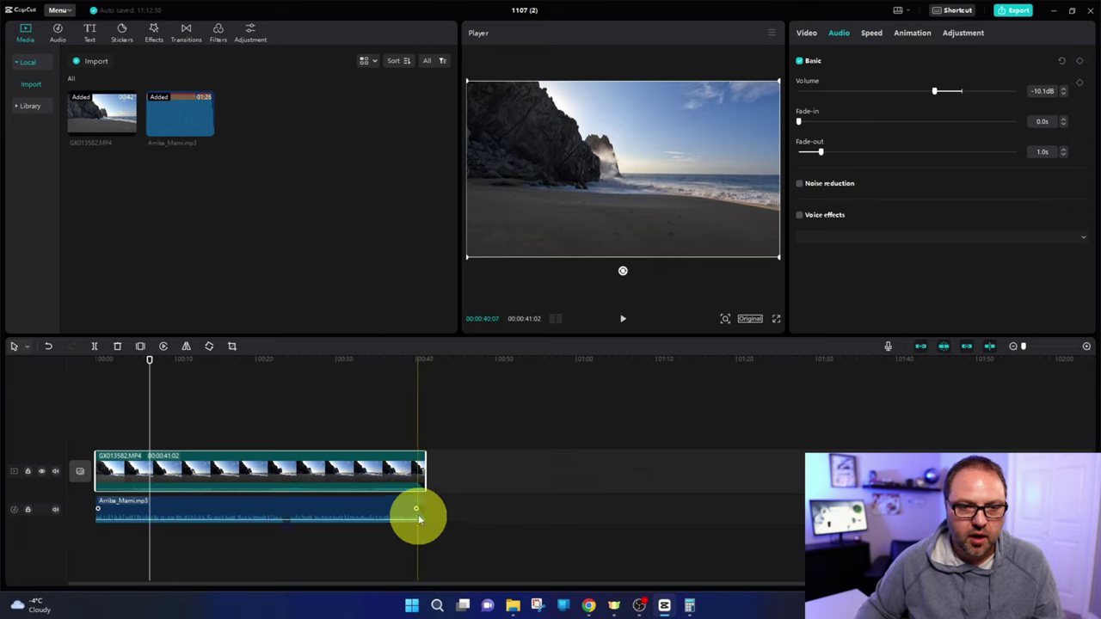
# Play the video and music together from the start of the timeline to check the sound balance
pyautogui.moveTo(152, 361); pyautogui.dragTo(94, 367)
pyautogui.click(624, 320)
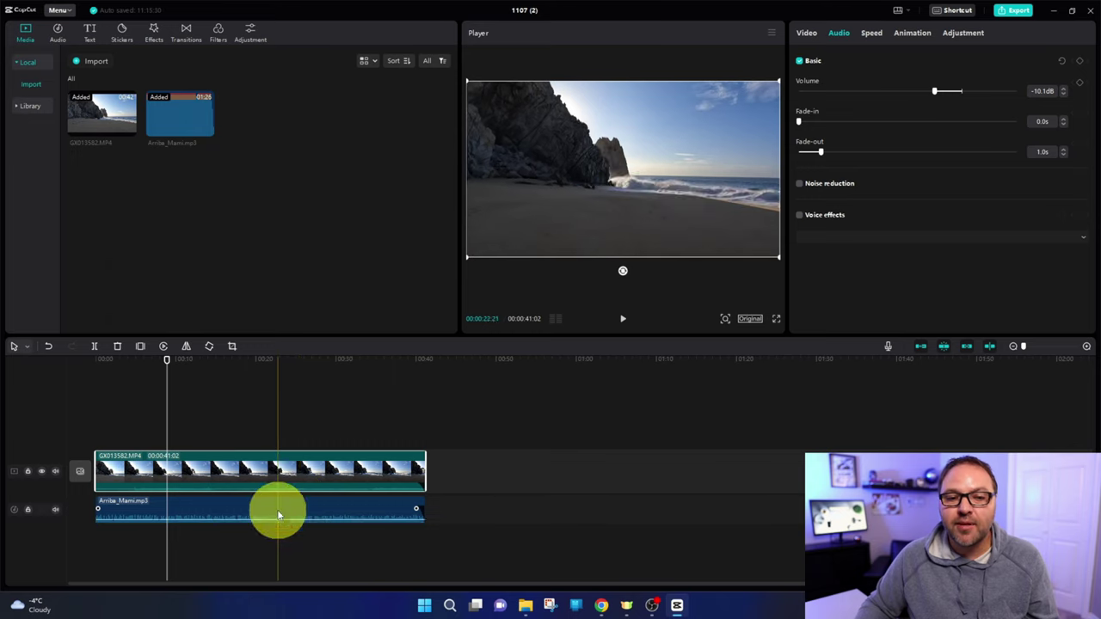
pyautogui.click(263, 469)
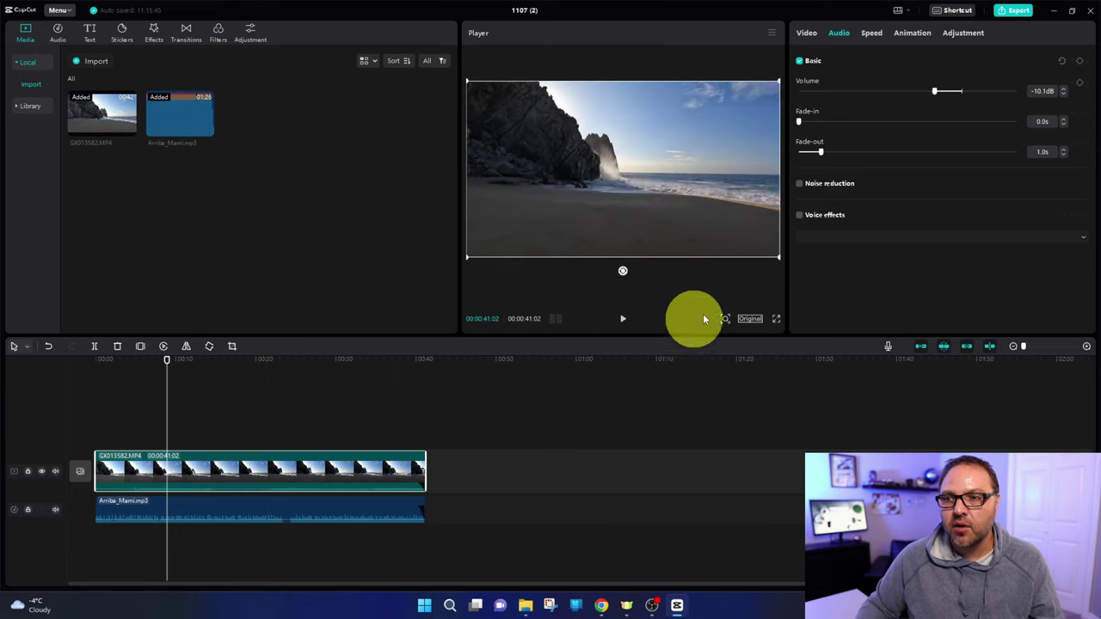
# Start exporting the project and replace the export title with "Waves"
pyautogui.click(1015, 11)
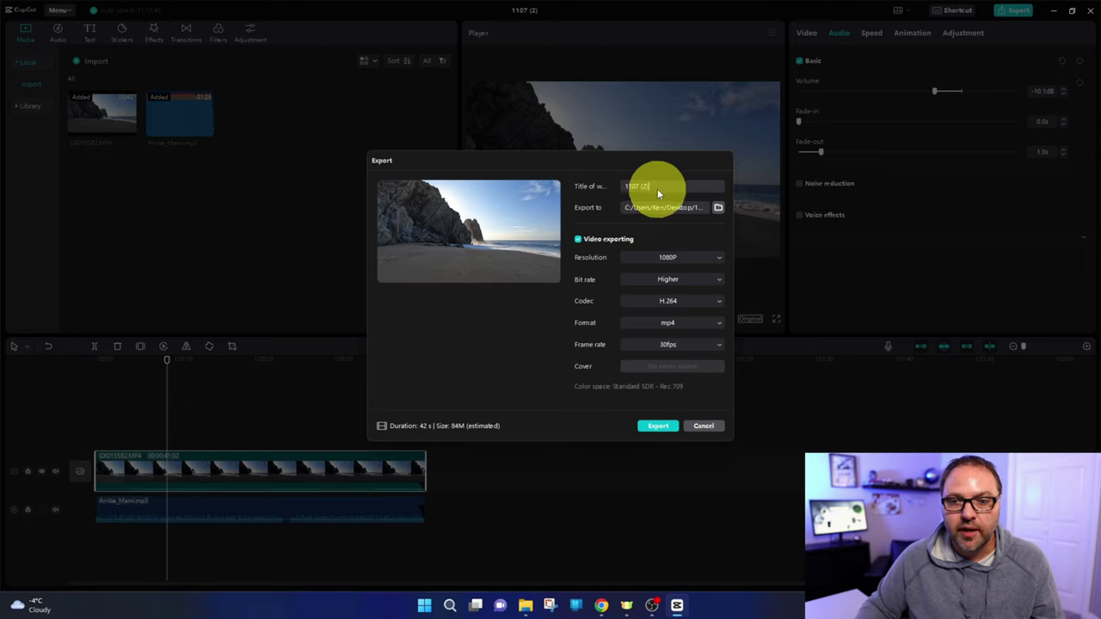
pyautogui.press('BackSpace')
pyautogui.press('BackSpace')
pyautogui.press('BackSpace')
pyautogui.press('BackSpace')
pyautogui.press('BackSpace')
pyautogui.press('BackSpace')
pyautogui.press('BackSpace')
pyautogui.press('BackSpace')
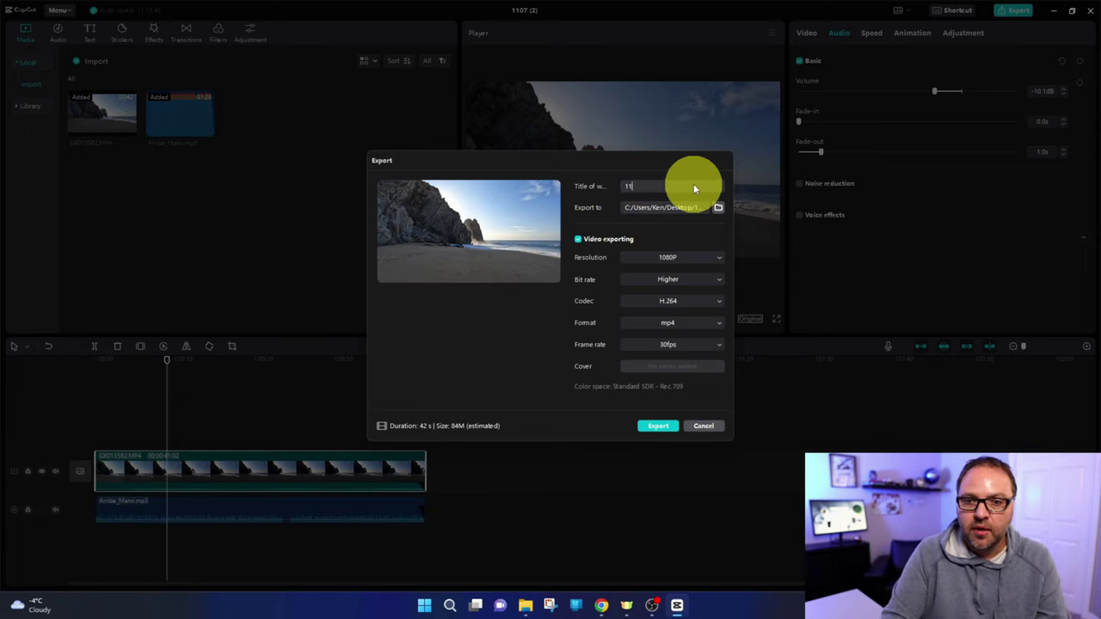
pyautogui.write('Waves')
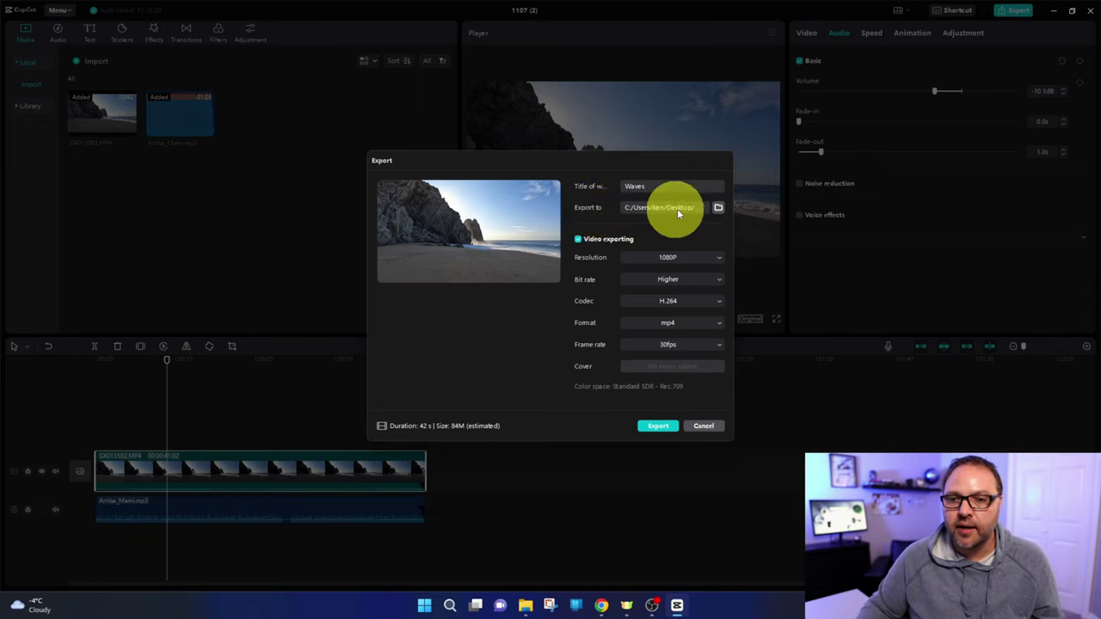
# Choose the Desktop folder as the export location
pyautogui.click(720, 207)
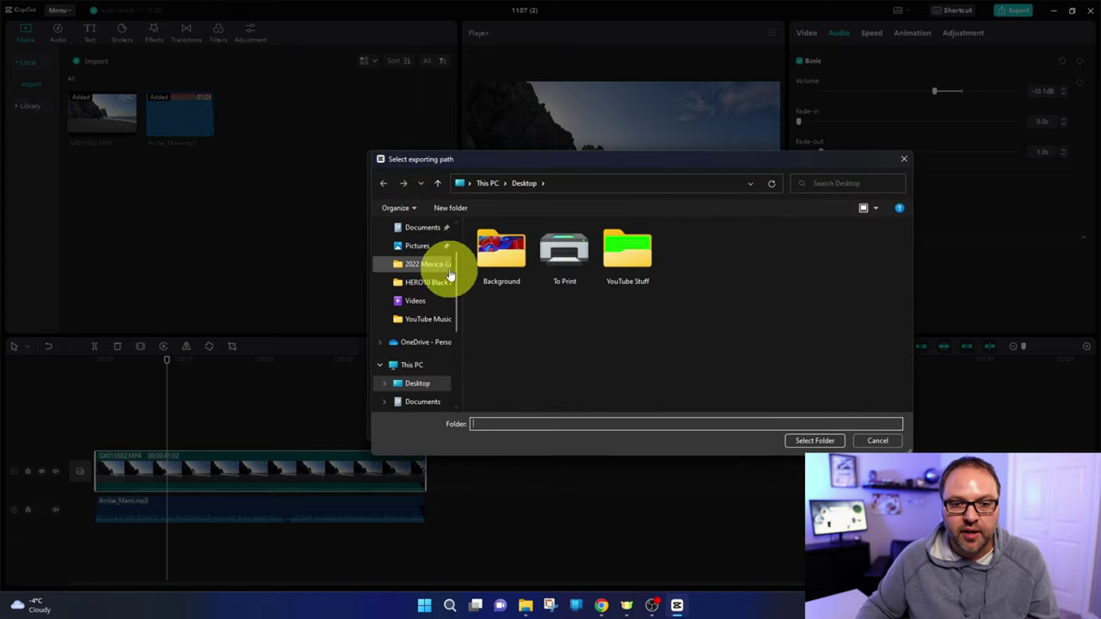
pyautogui.click(420, 389)
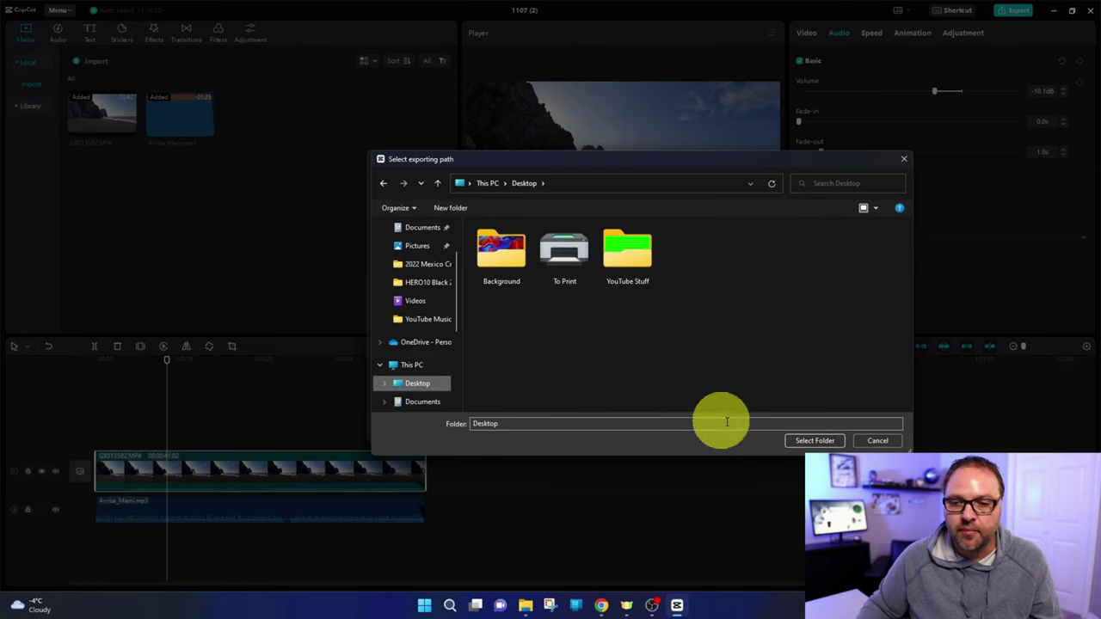
pyautogui.click(815, 440)
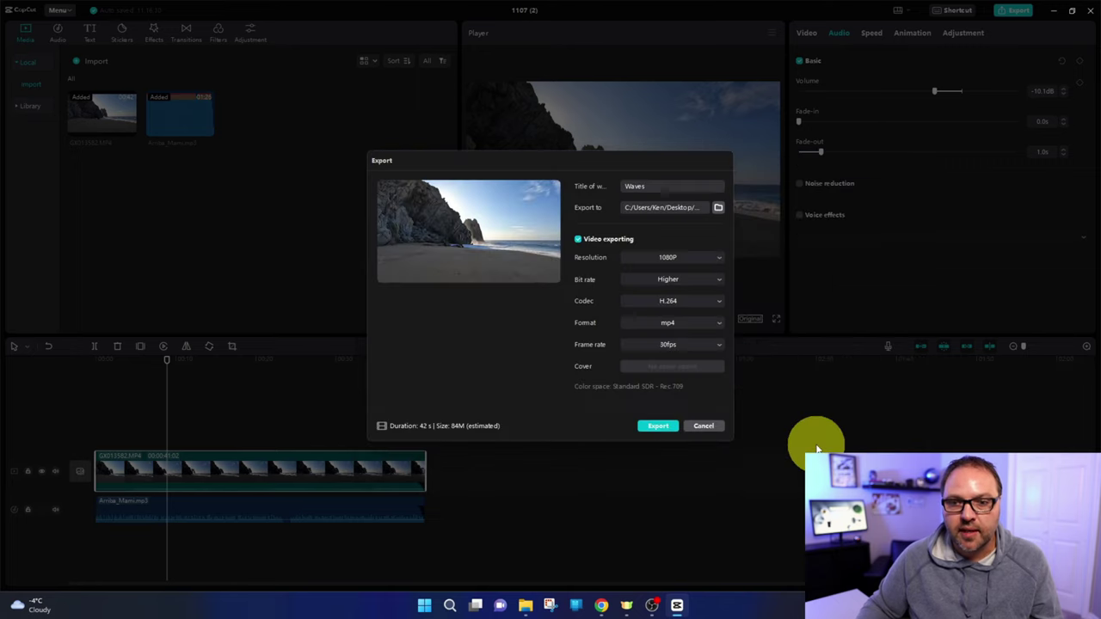
# Export the video at 1080P resolution with the Higher bit rate and a 30fps frame rate, and close the export dialog
pyautogui.click(692, 259)
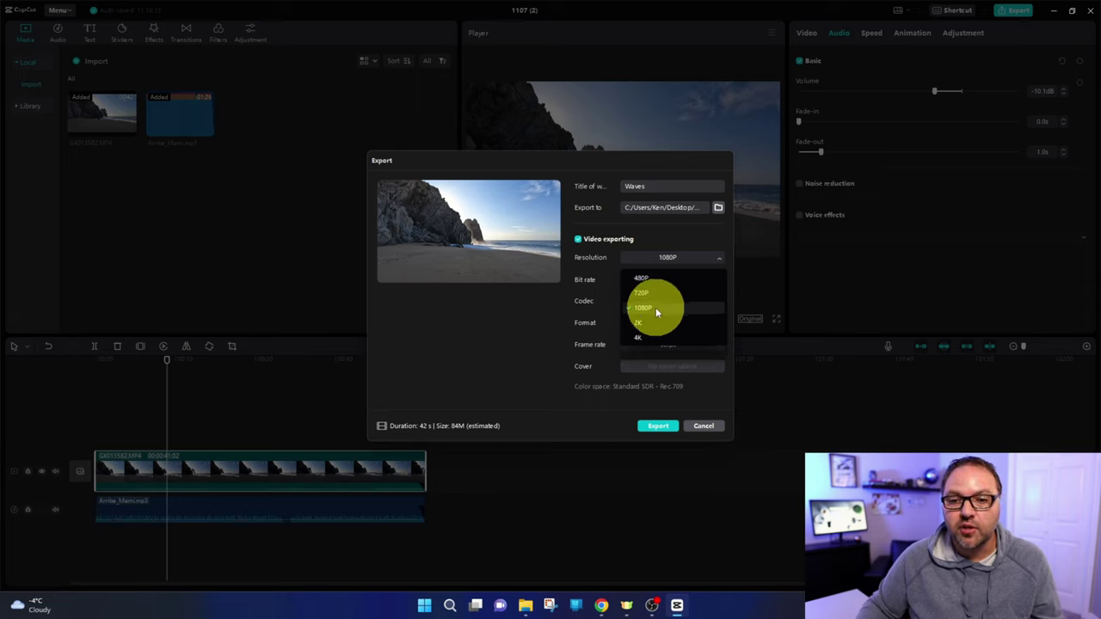
pyautogui.click(655, 307)
pyautogui.click(685, 279)
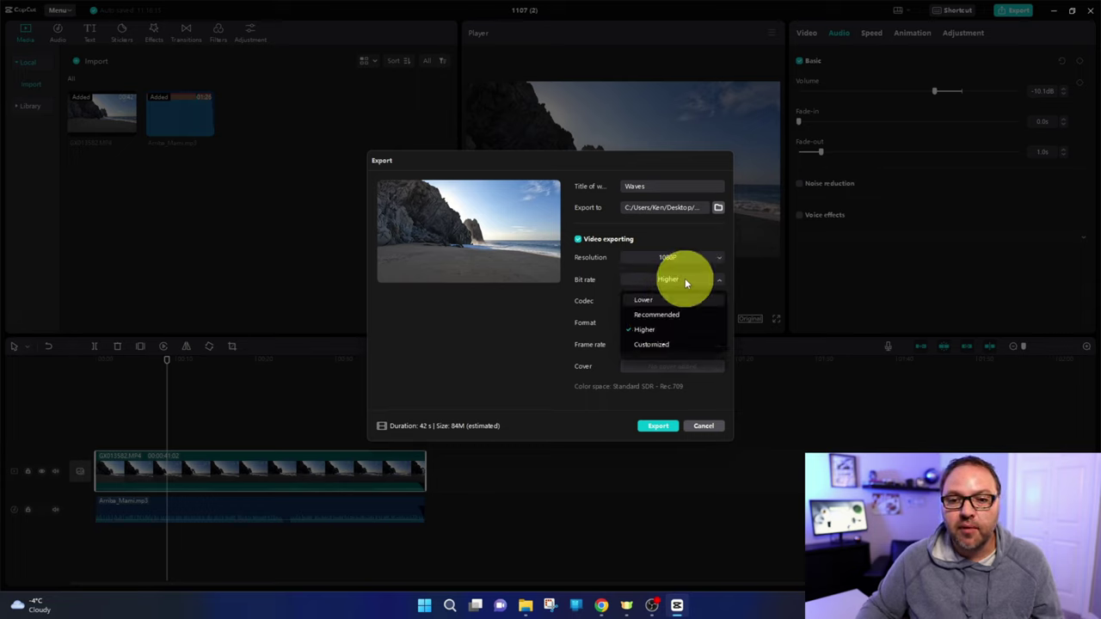
pyautogui.click(659, 330)
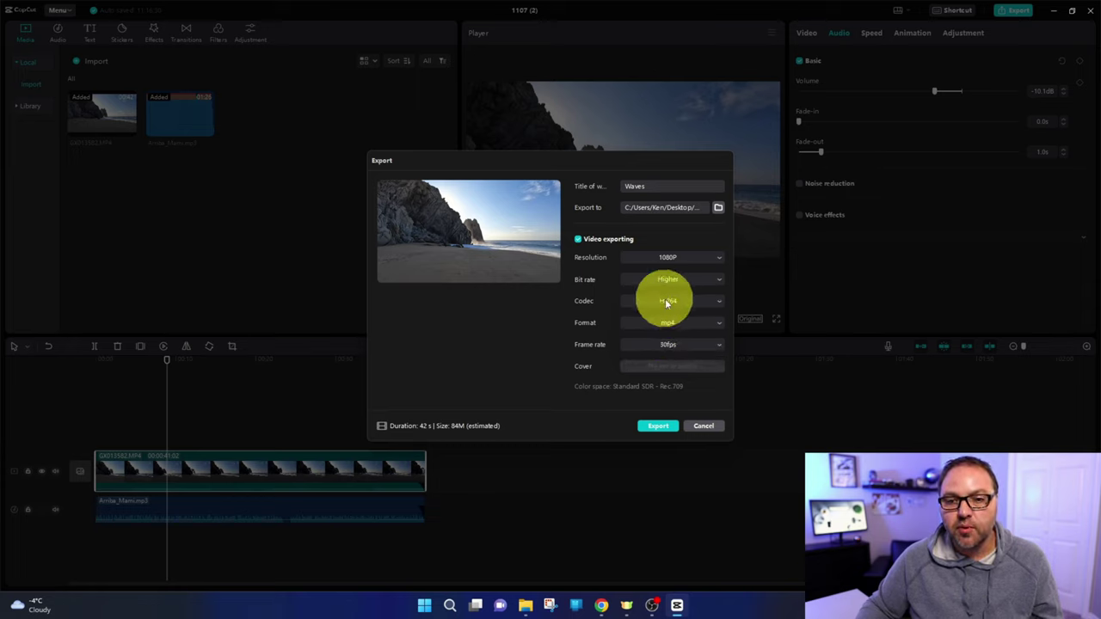
pyautogui.click(678, 344)
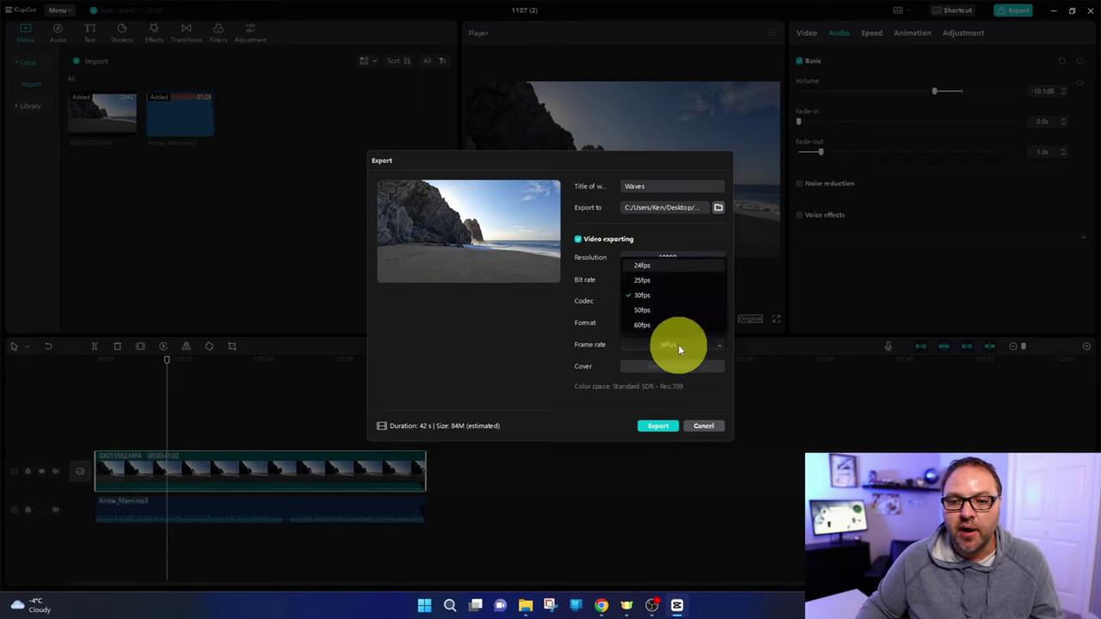
pyautogui.click(650, 296)
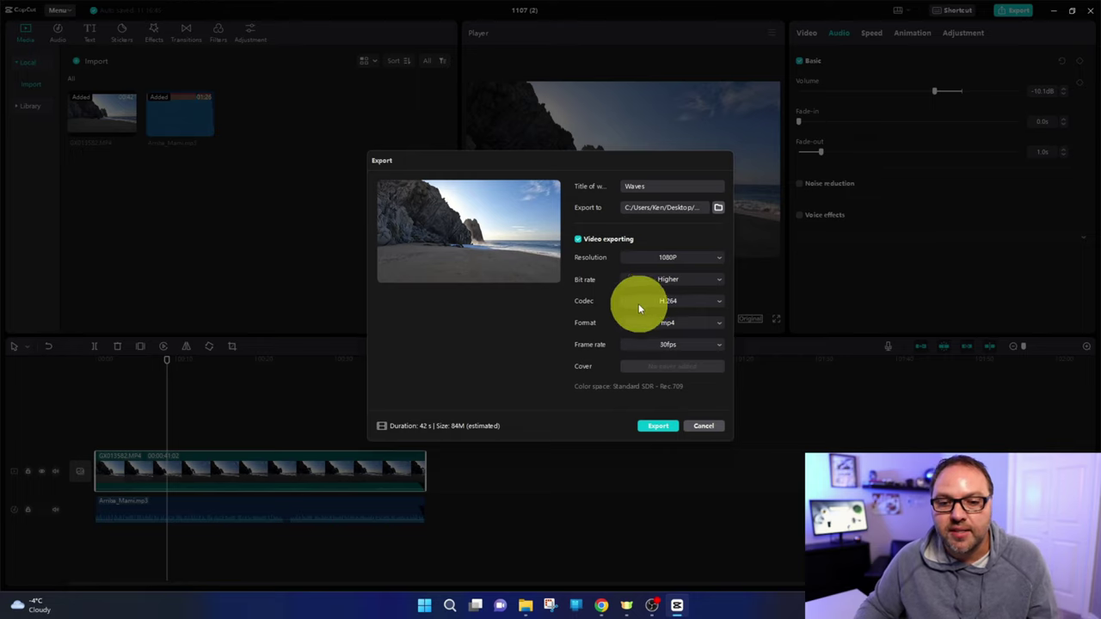
pyautogui.click(655, 427)
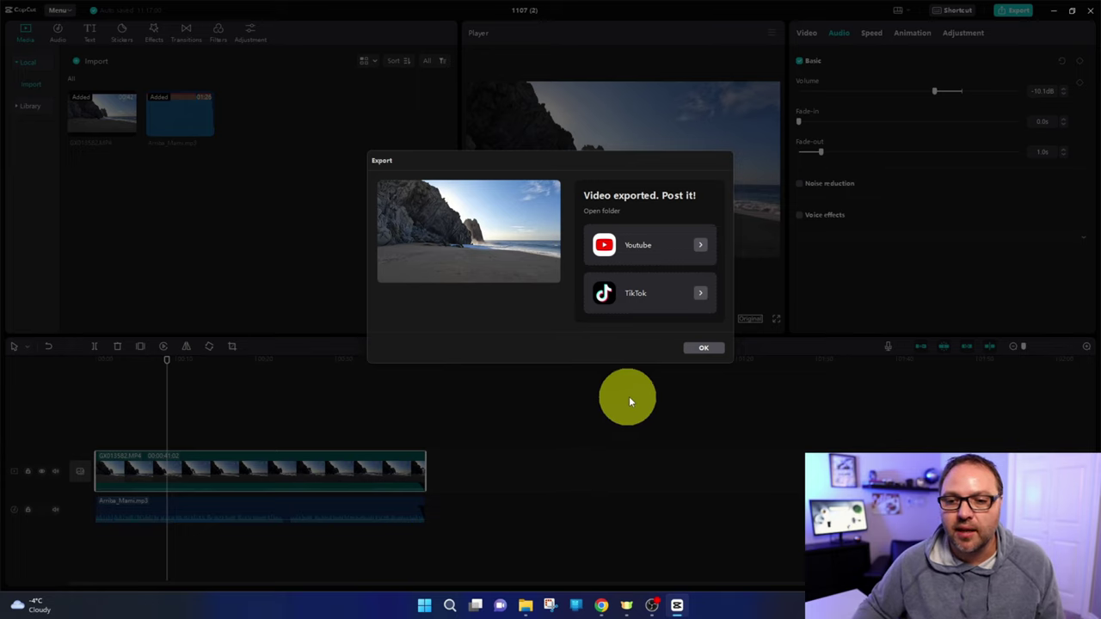
pyautogui.click(703, 348)
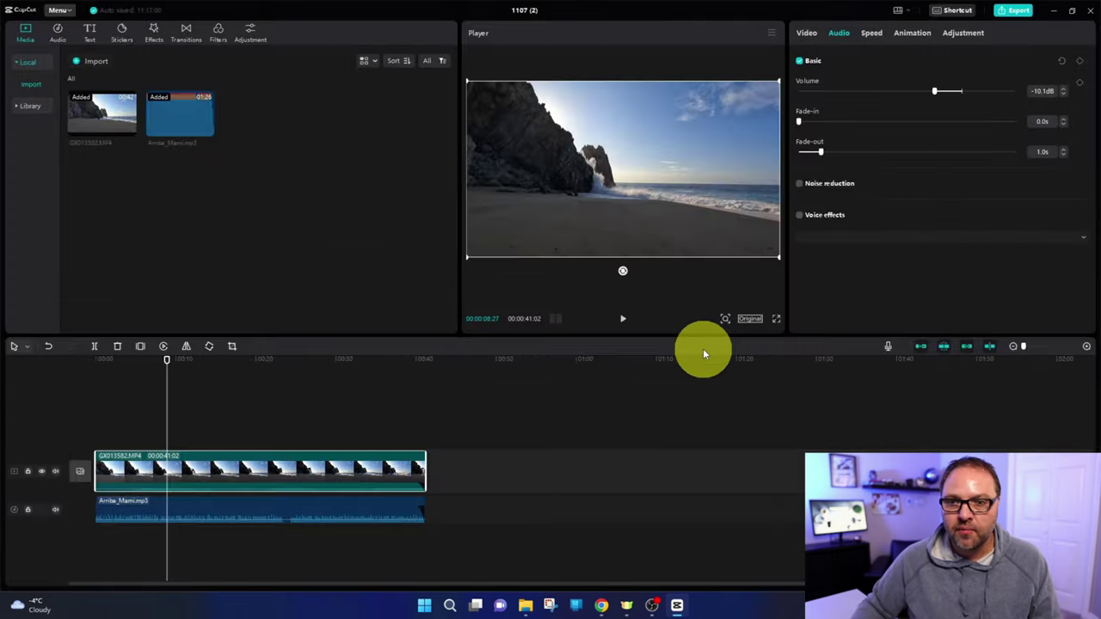
# Minimize the editor, play the exported Waves.mp4 from the desktop in VLC media player and pause it
pyautogui.click(1054, 11)
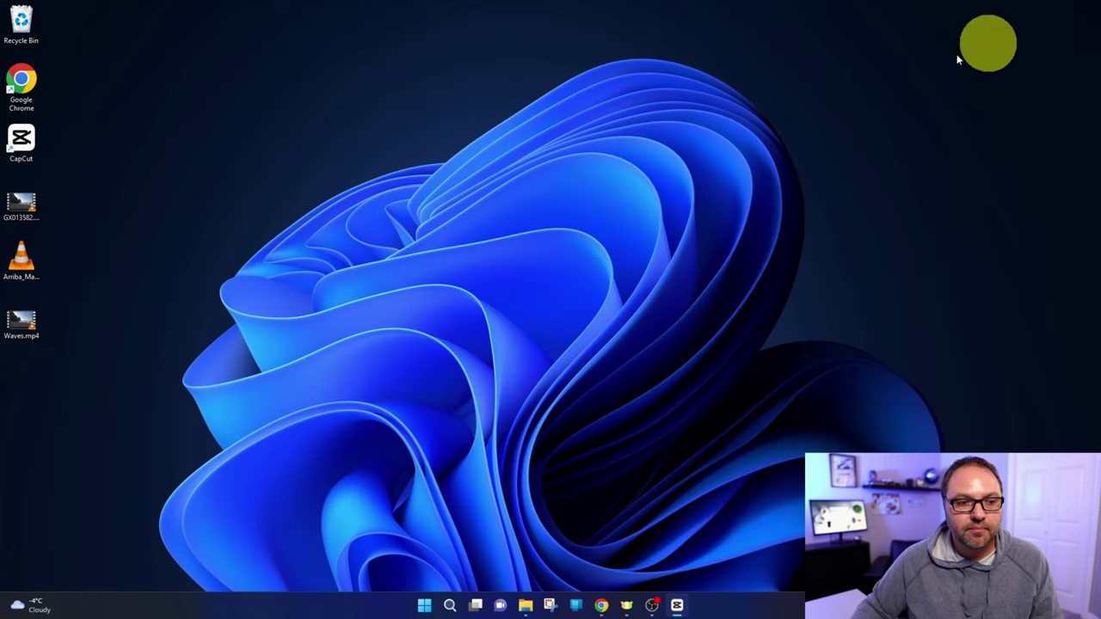
pyautogui.doubleClick(27, 324)
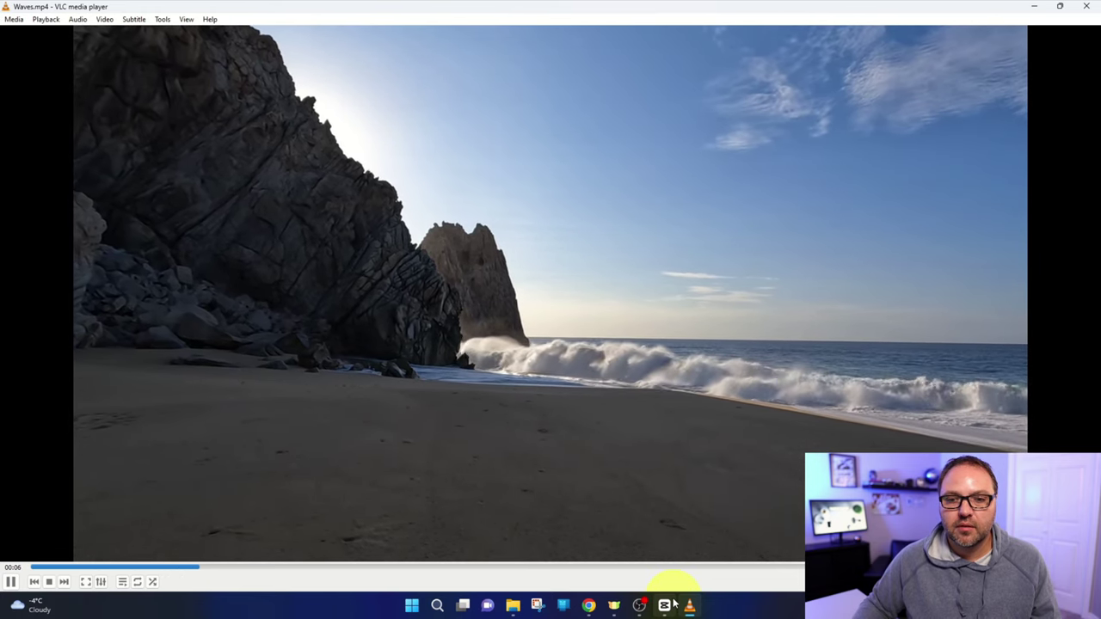
pyautogui.click(11, 582)
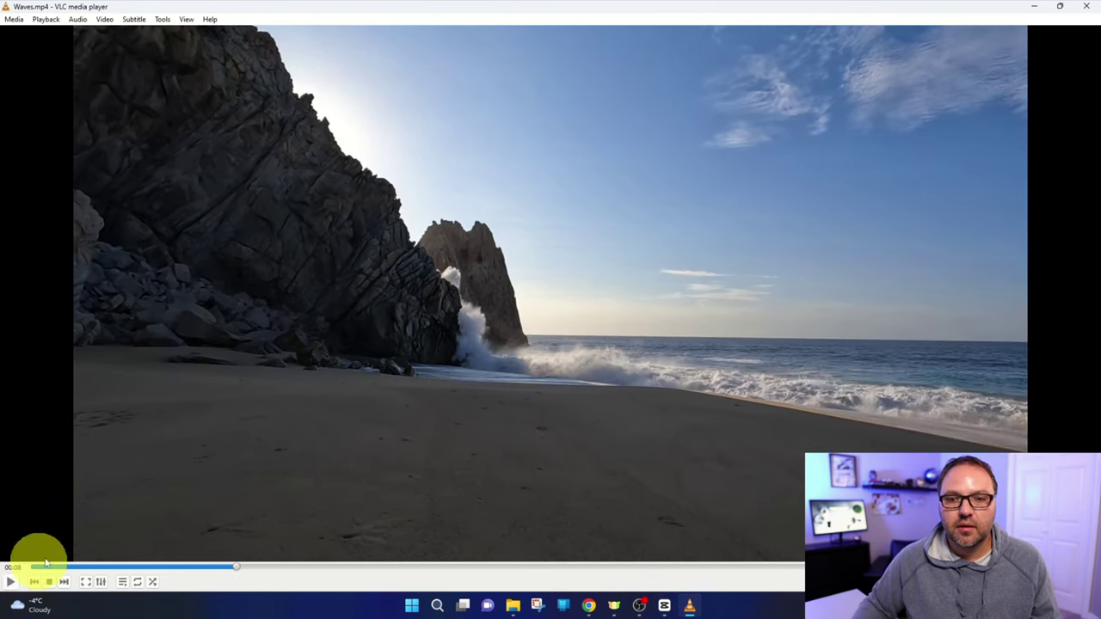